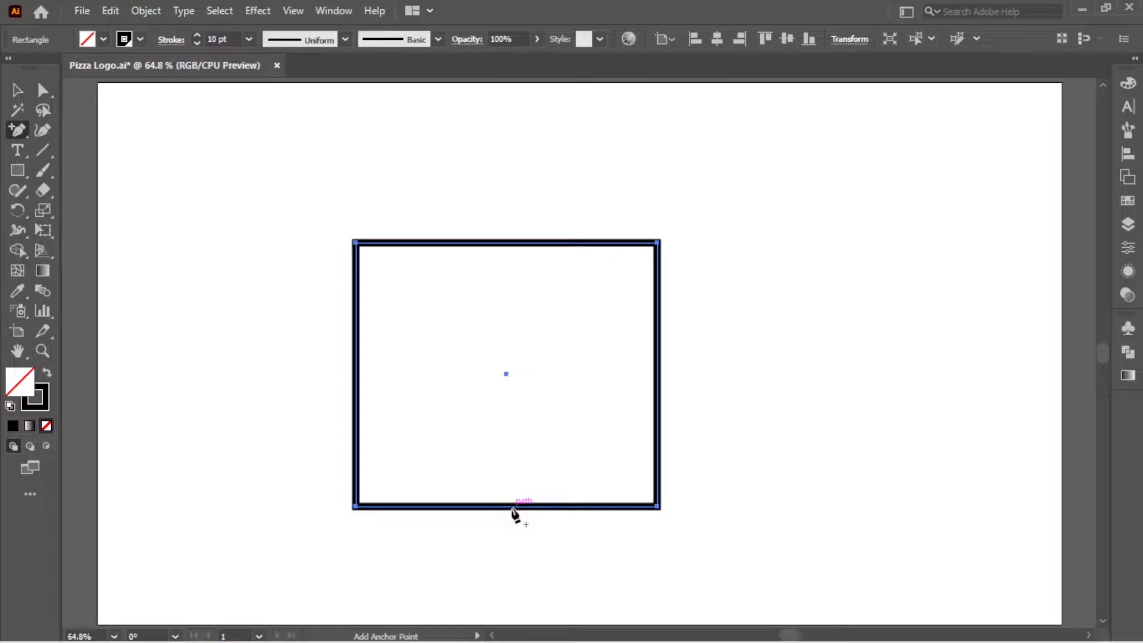
- Centre the added anchor point on the square's bottom edge and delete both bottom corner anchors to form an inverted triangle
left_click(52, 95)
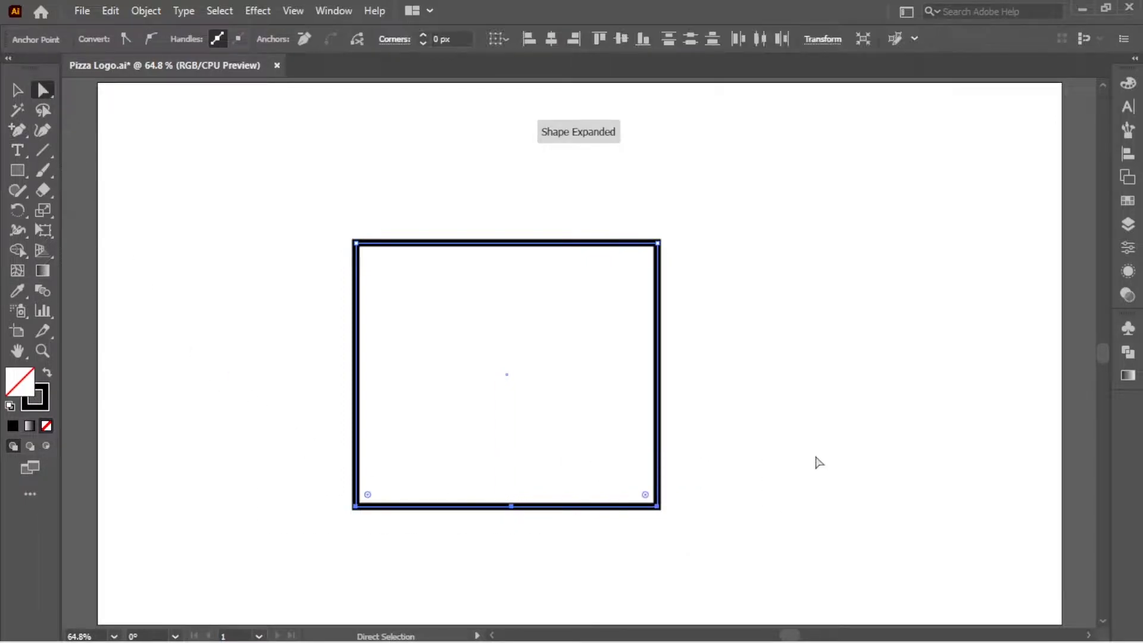
left_click(1129, 154)
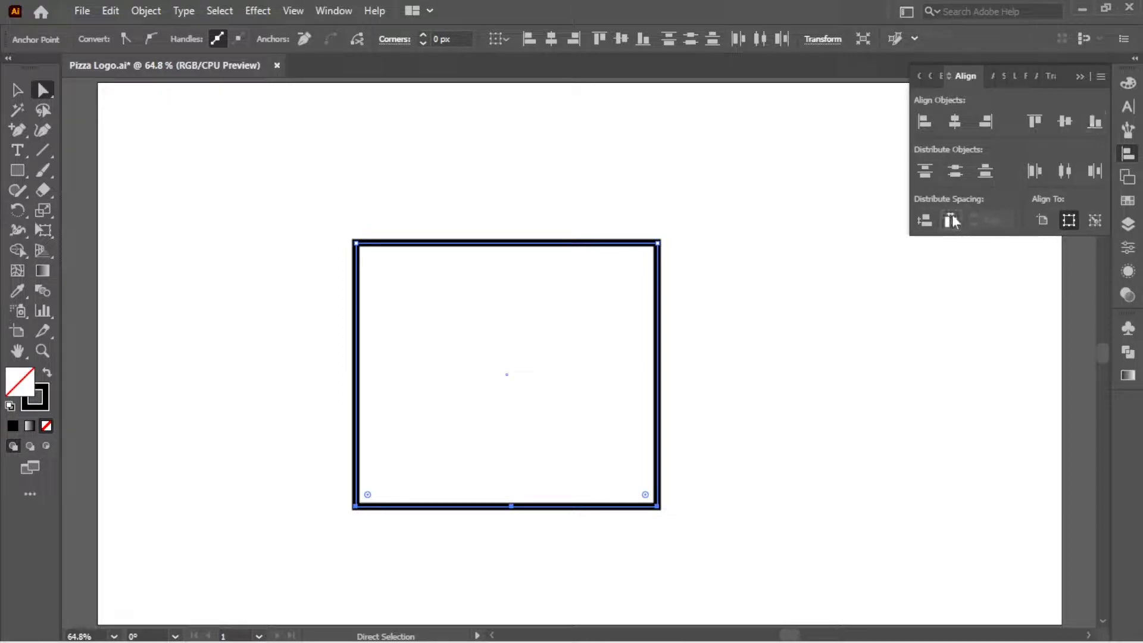
left_click_drag(21, 131, 90, 163)
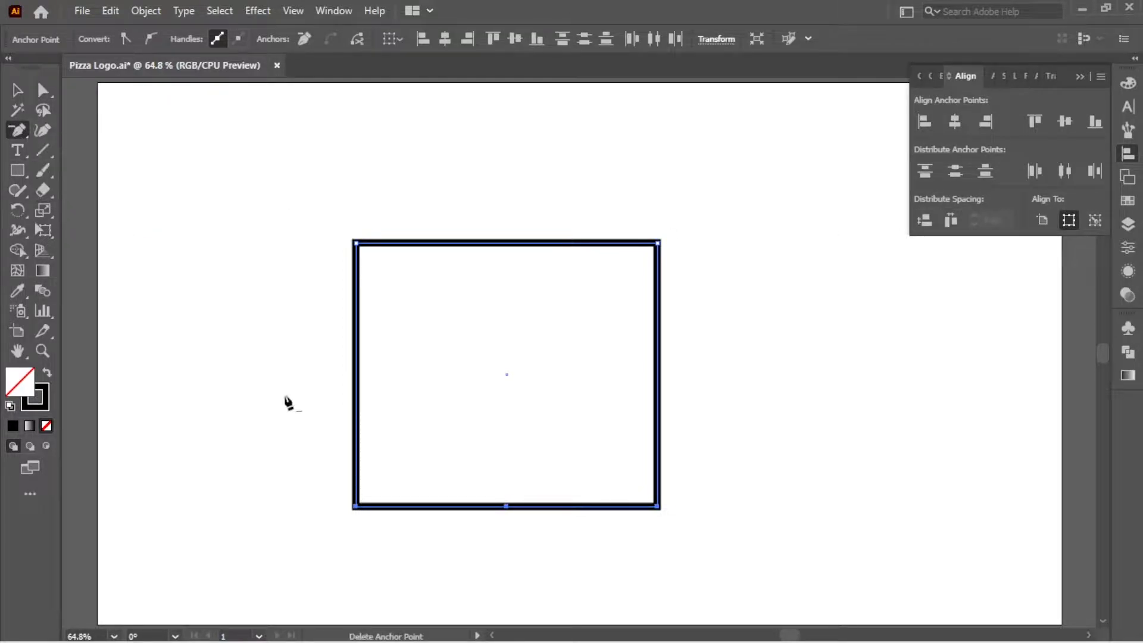
left_click(354, 507)
left_click(658, 507)
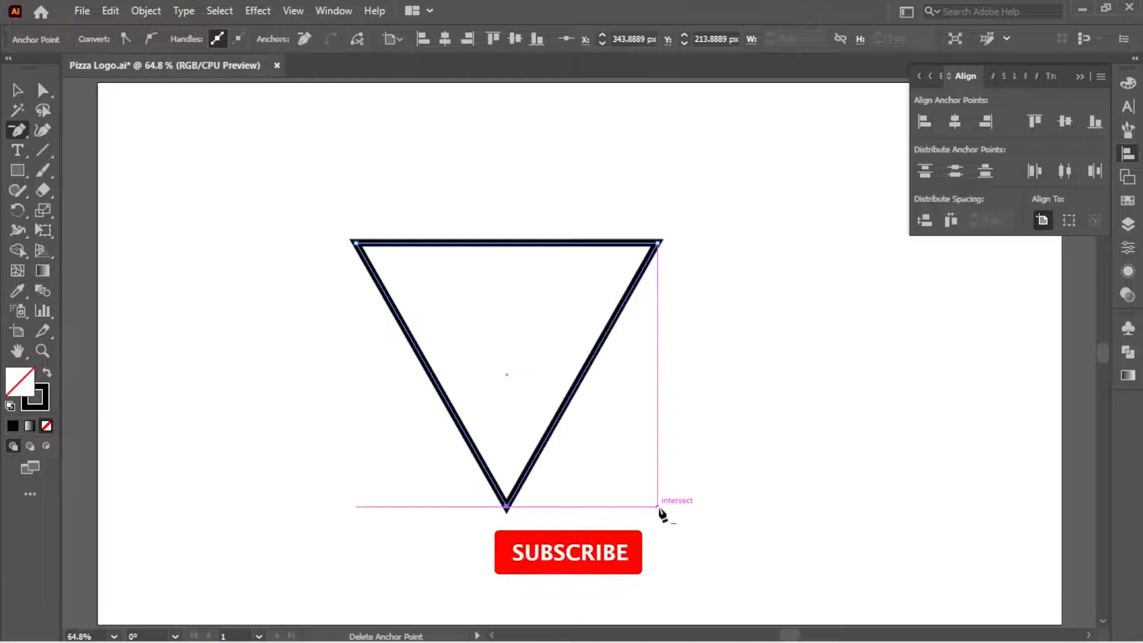
left_click(17, 90)
- Create a rectangle 50 px high above the triangle with the Rectangle tool
left_click(19, 170)
left_click(326, 116)
key("Tab")
type("50")
key("Return")
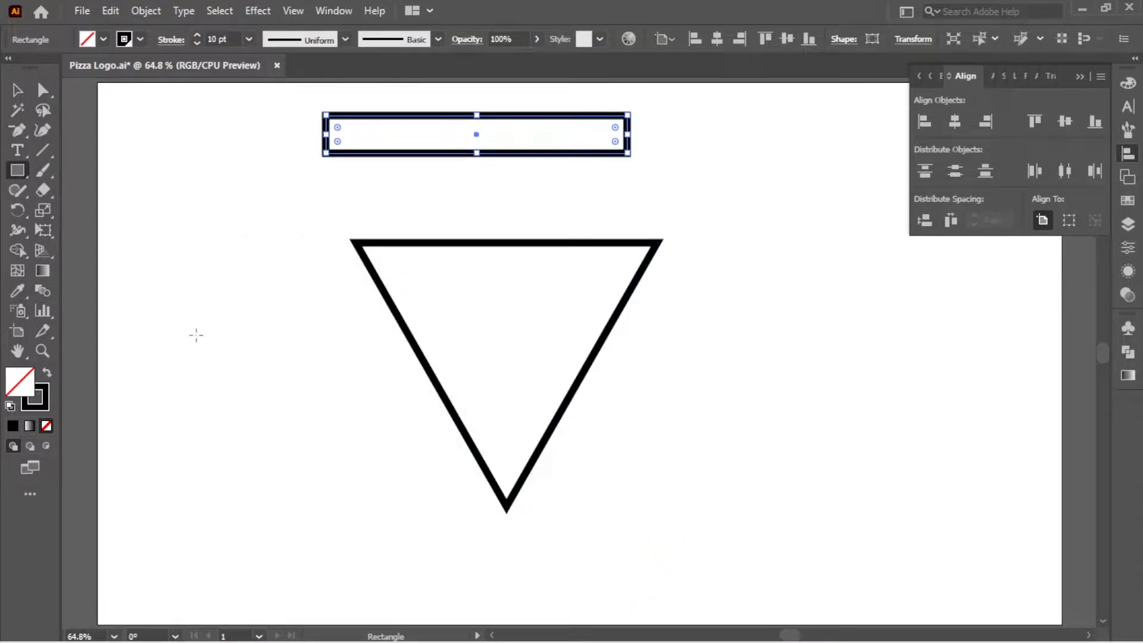
- Envelope-warp the rectangle with a horizontal Arc at 30% bend and expand it into a regular shape
left_click(17, 89)
left_click(146, 11)
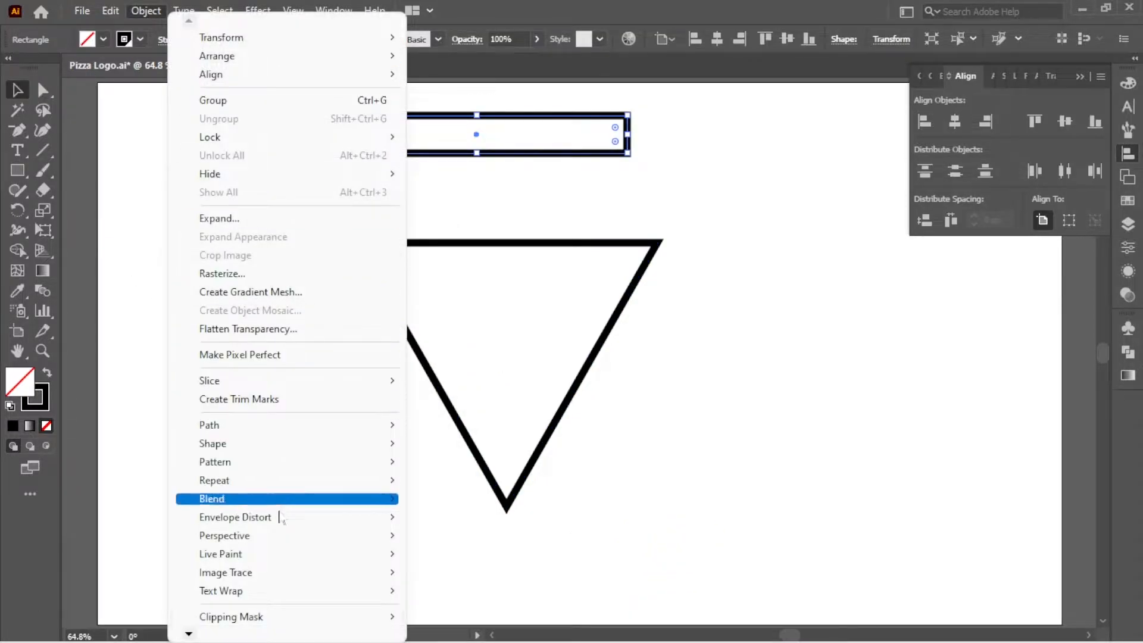
mouse_move(285, 517)
left_click(467, 384)
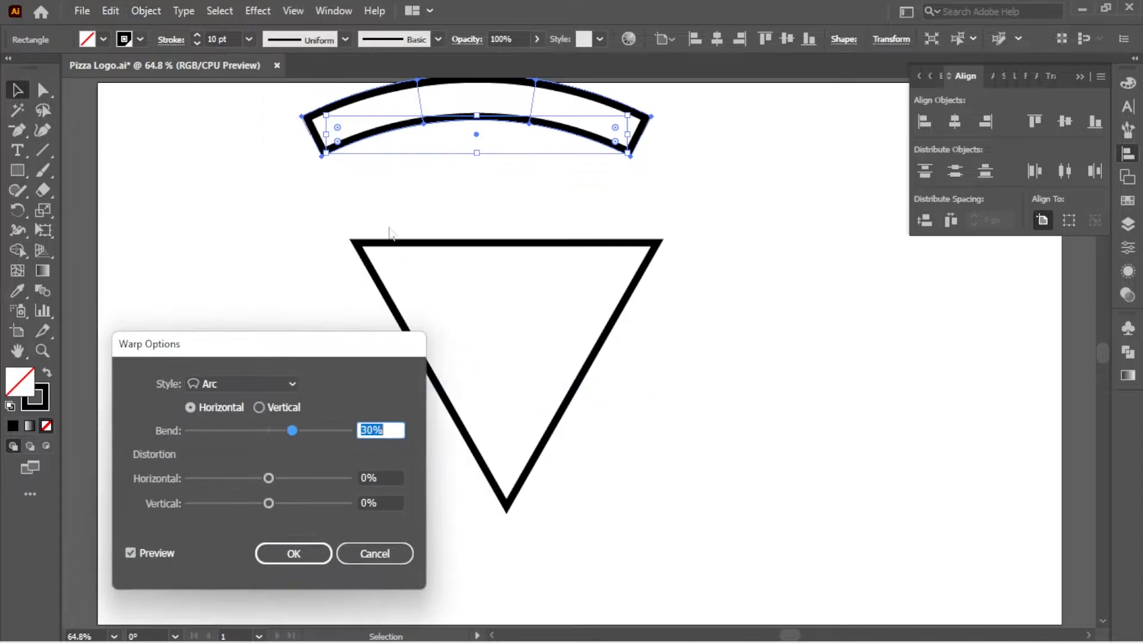
left_click(294, 553)
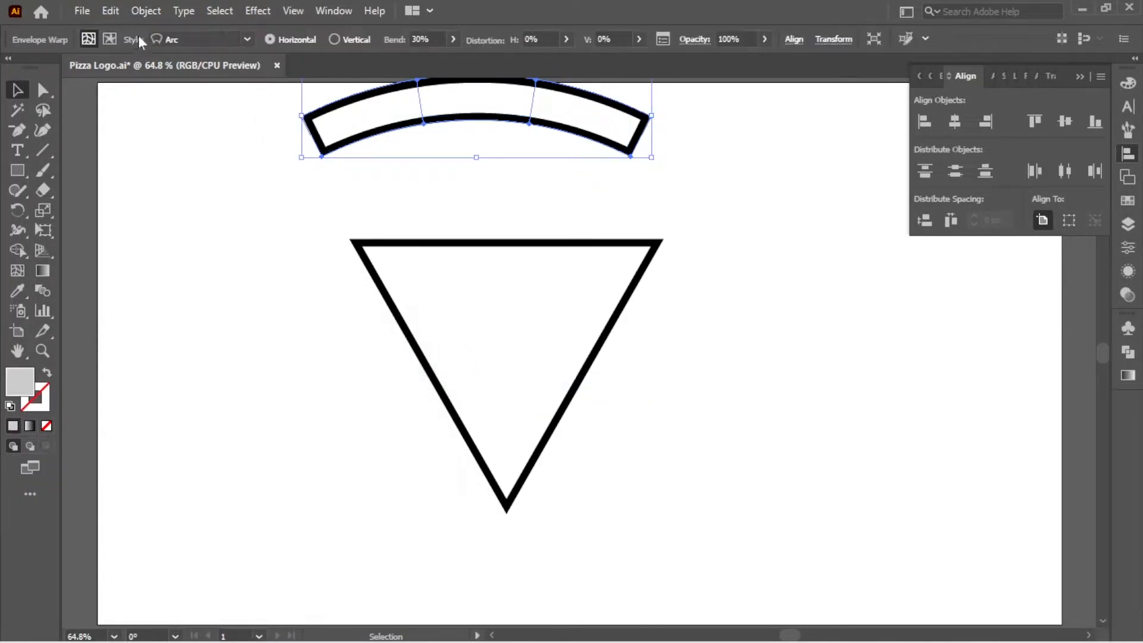
left_click(145, 11)
left_click(236, 219)
left_click(375, 396)
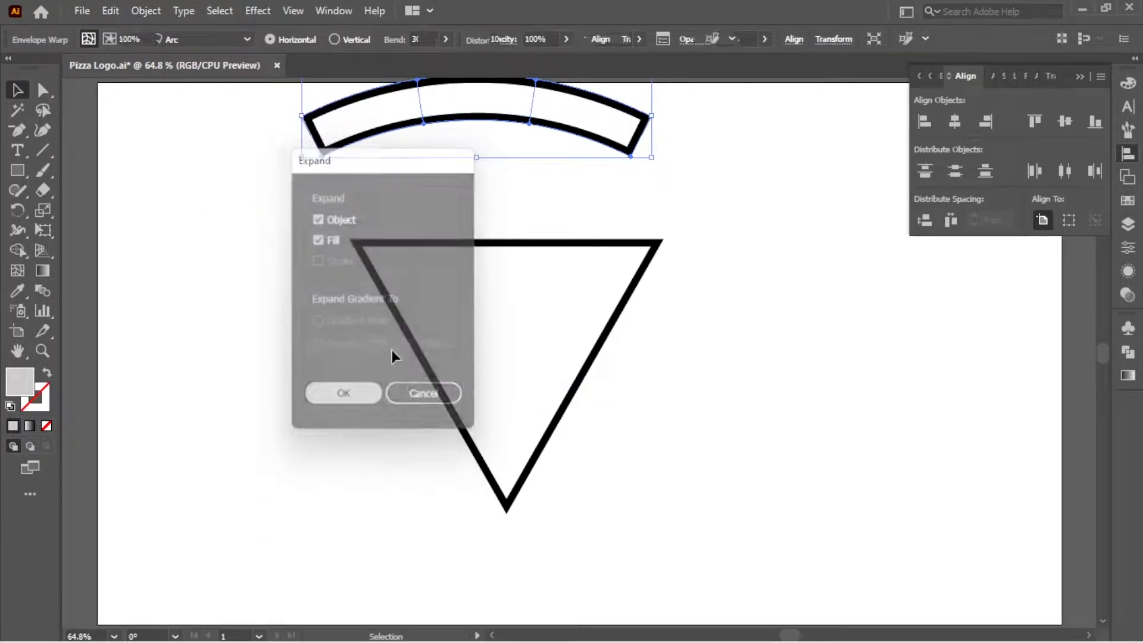
- Centre the arc across the triangle's upper part and remove the pieces outside the pizza slice with Shape Builder
left_click_drag(569, 140, 598, 329)
key("ctrl+a")
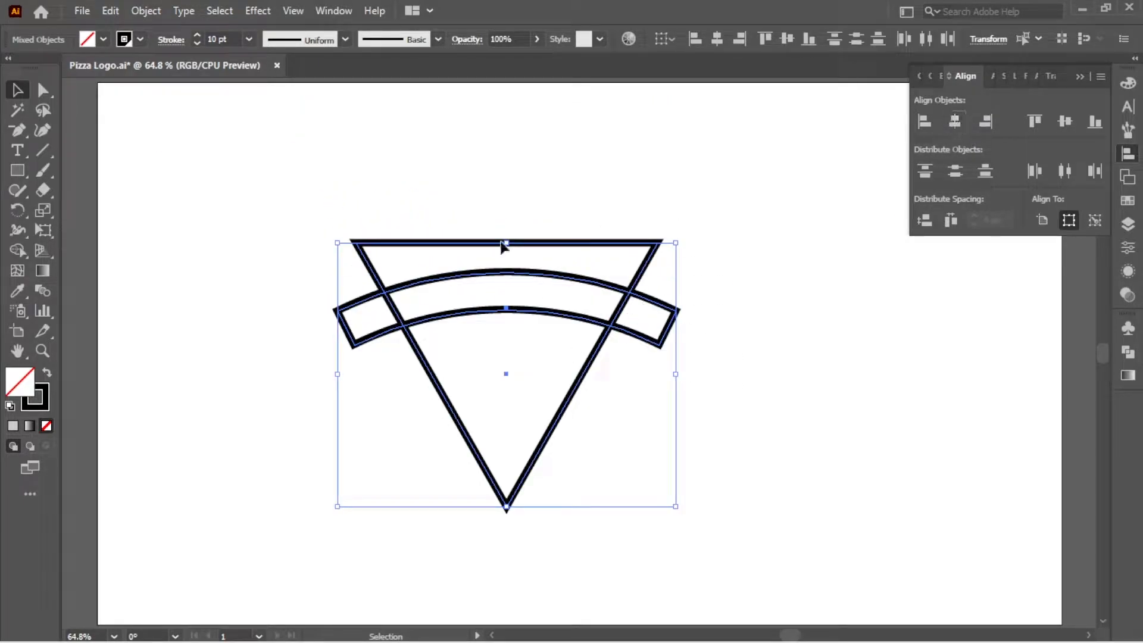
left_click(18, 251)
left_click(394, 260, "alt")
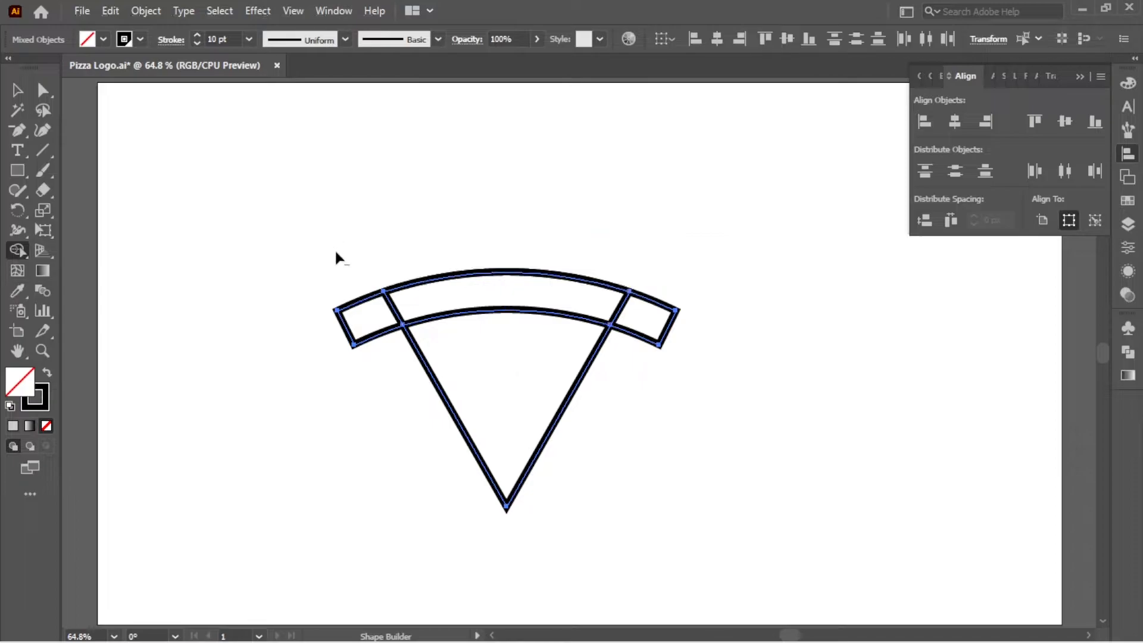
left_click_drag(646, 356, 644, 357)
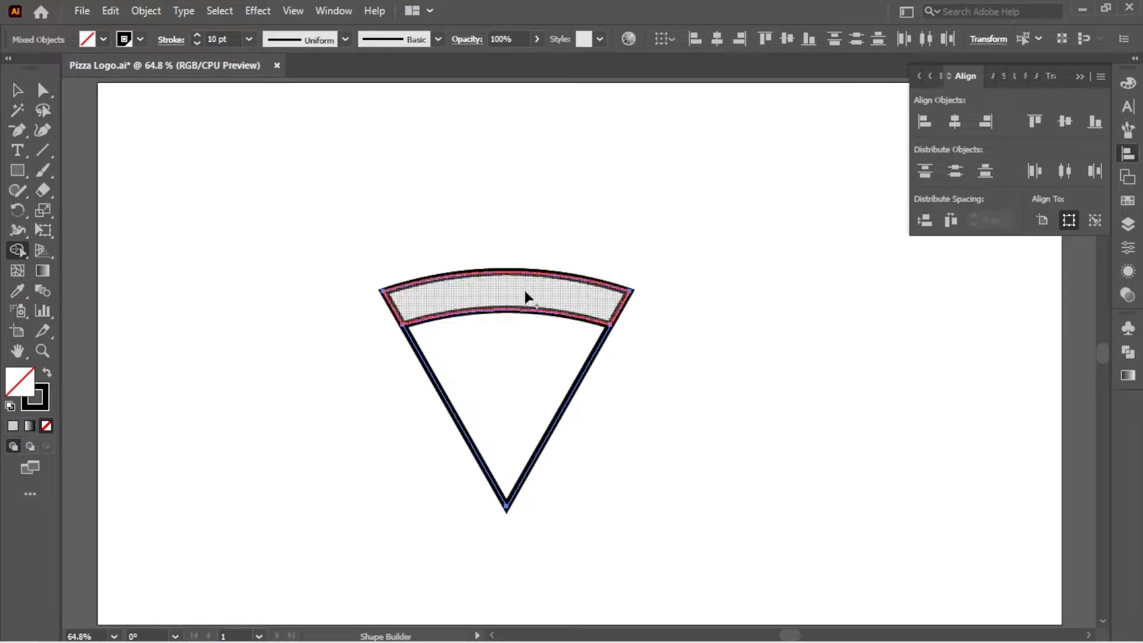
key("v")
- Fill both parts of the pizza slice with light orange and remove their stroke
left_click_drag(421, 189, 250, 446)
left_click(104, 40)
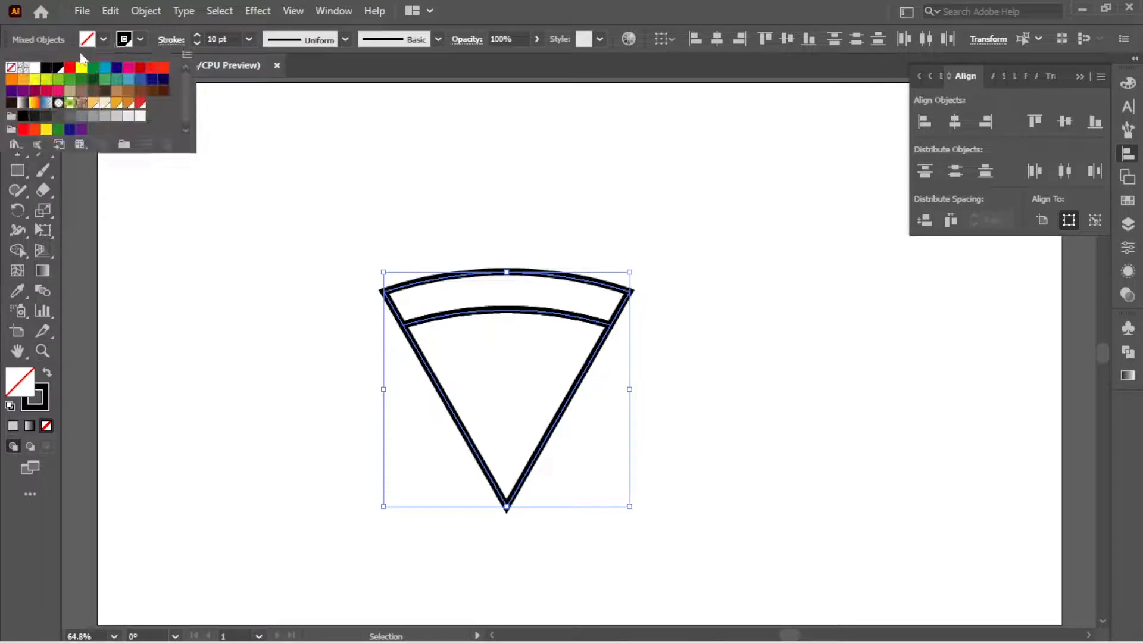
left_click(93, 105)
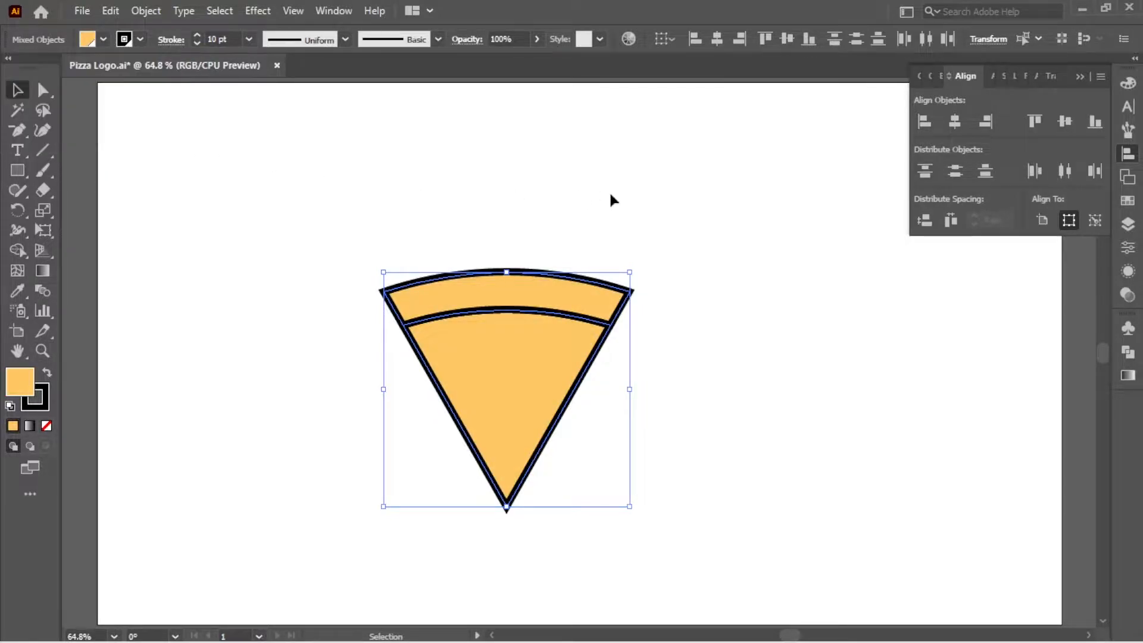
left_click(146, 39)
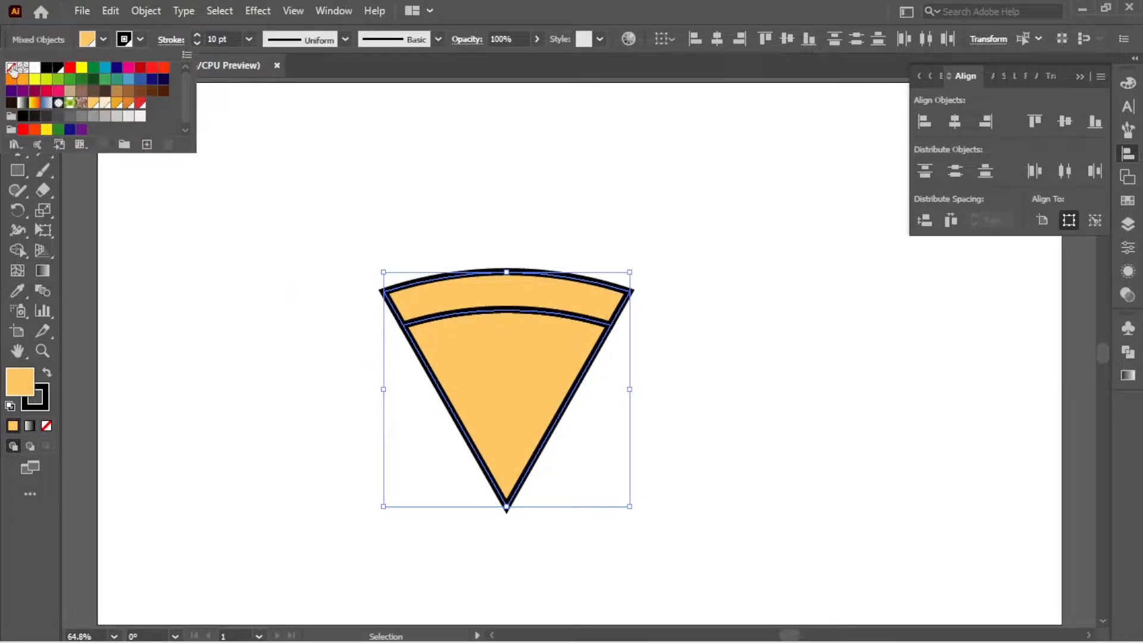
left_click(16, 70)
left_click(630, 381)
- Fill the lower triangular part of the slice with the darker orange swatch
left_click(487, 332)
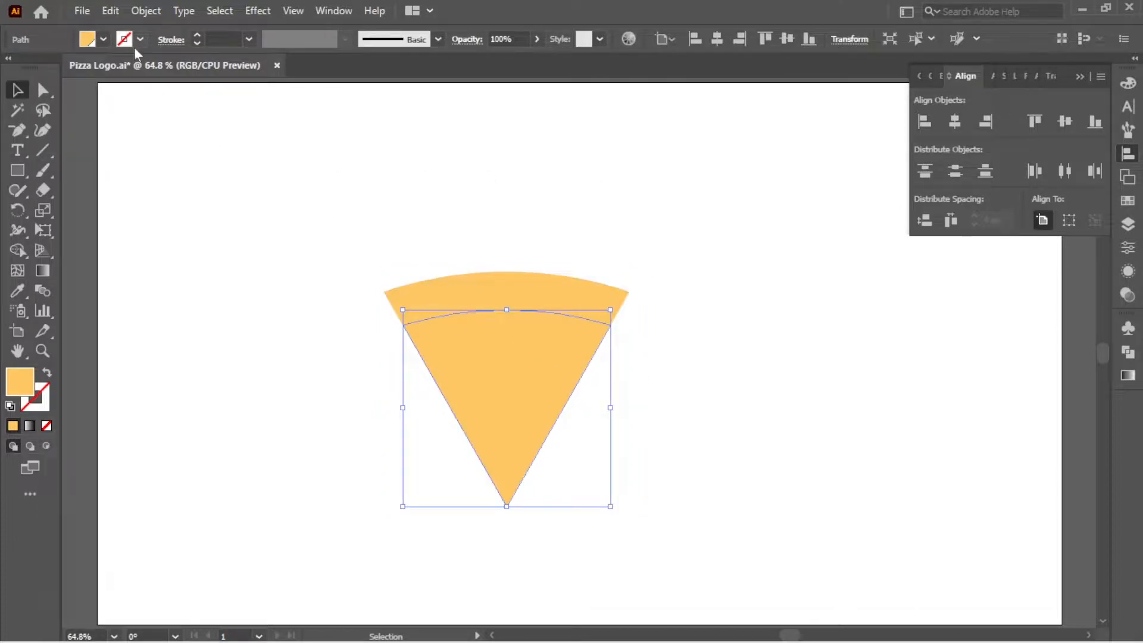
left_click(103, 39)
left_click(116, 105)
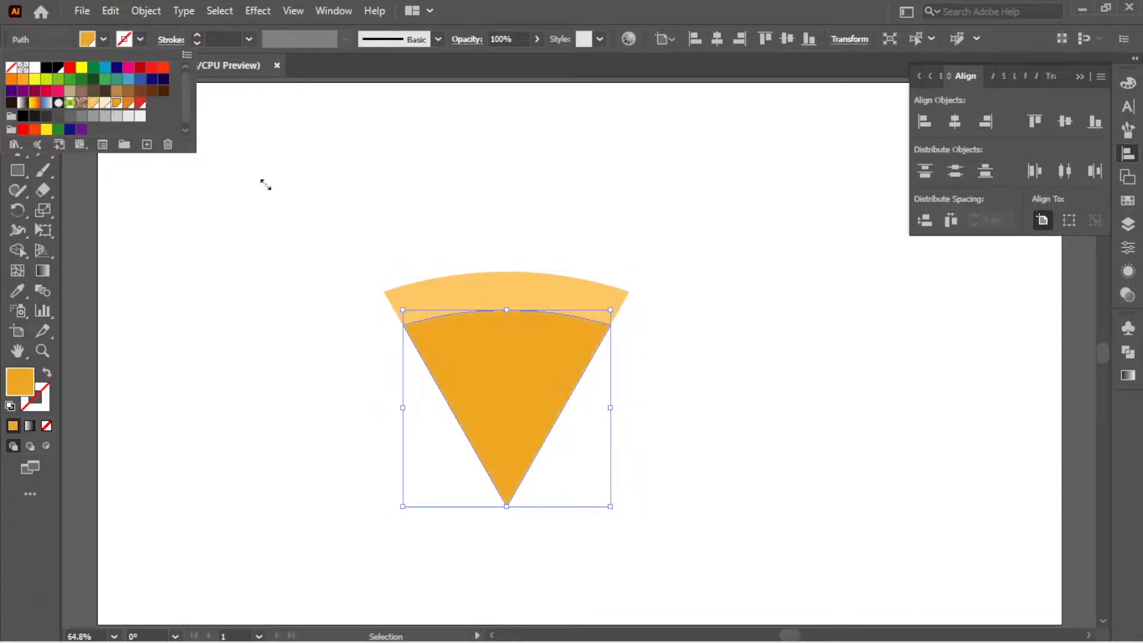
left_click(721, 191)
left_click_drag(717, 205, 474, 451)
left_click(650, 366)
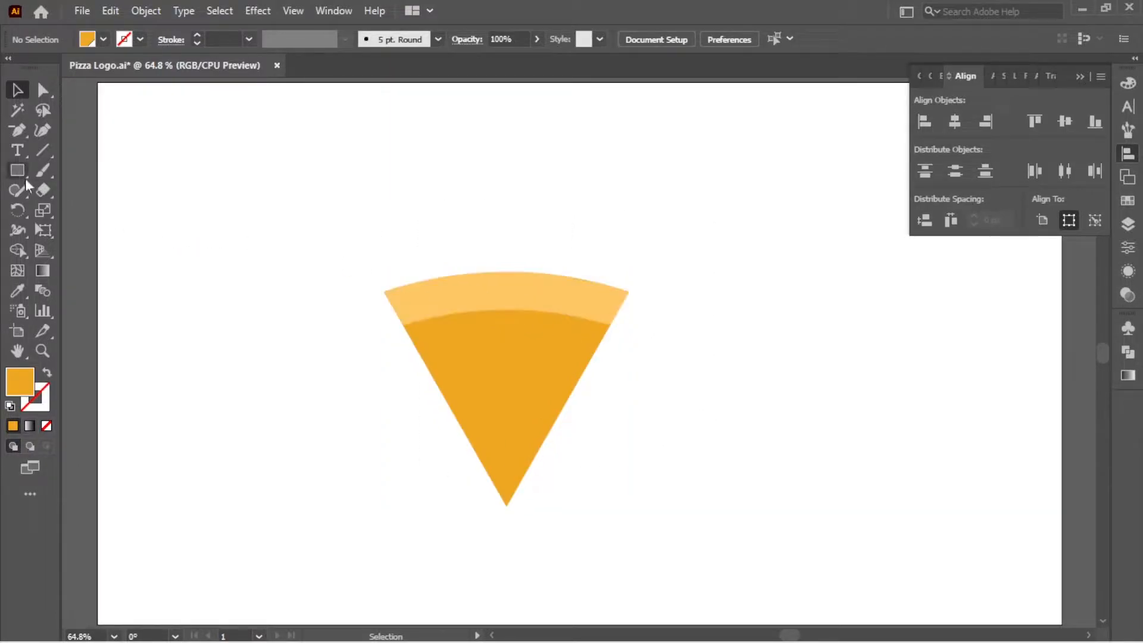
- Draw a thin rectangle across the top of the crust and warp it with a horizontal Arc at 30% bend
left_click_drag(356, 262, 648, 298)
left_click(17, 90)
left_click(145, 11)
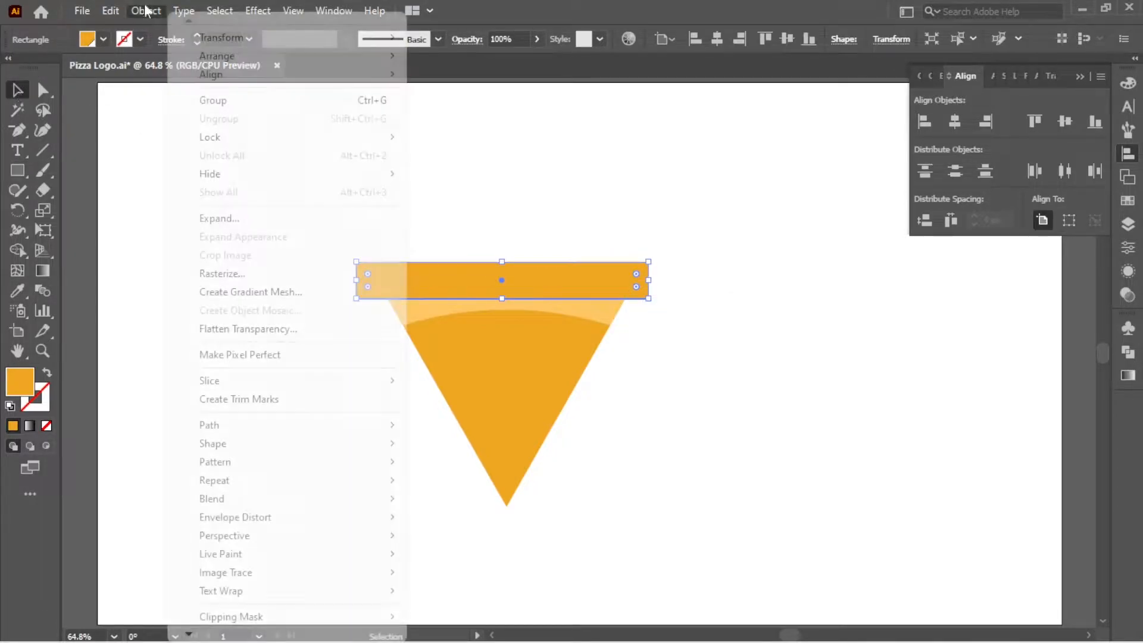
mouse_move(266, 517)
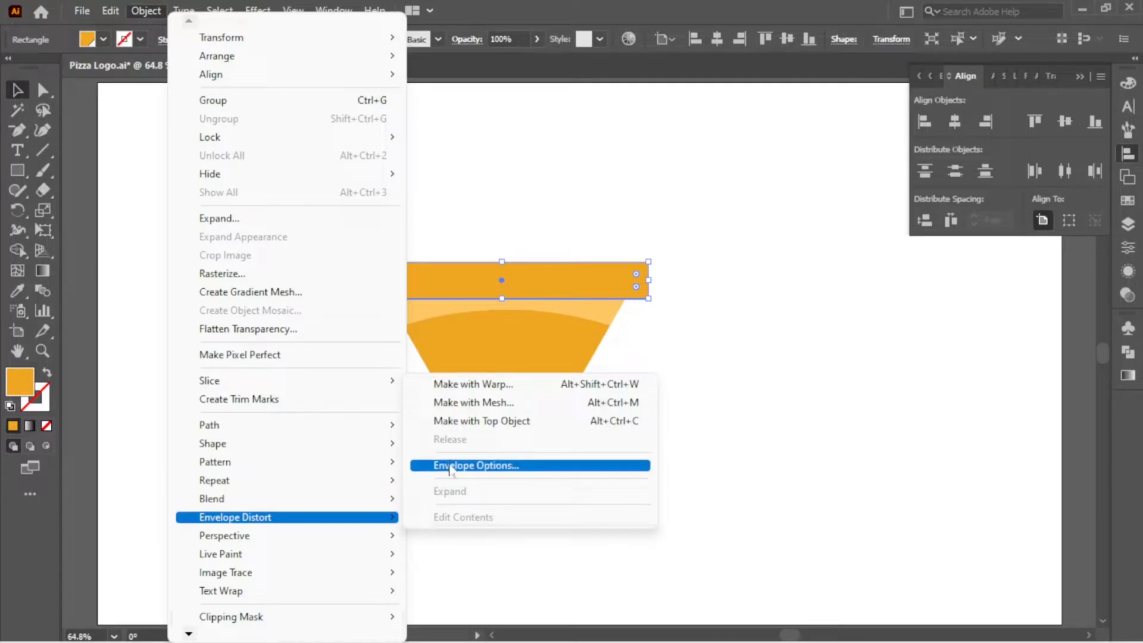
left_click(479, 386)
left_click(294, 553)
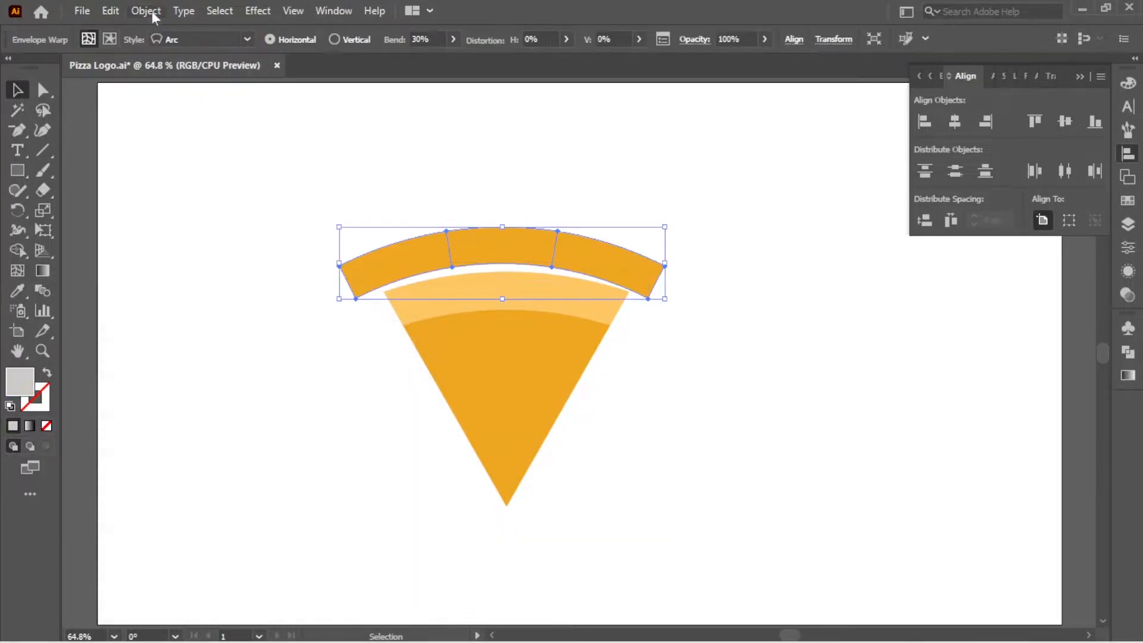
- Expand the warped arc above the crust with Object and Fill enabled
left_click(145, 11)
left_click(219, 218)
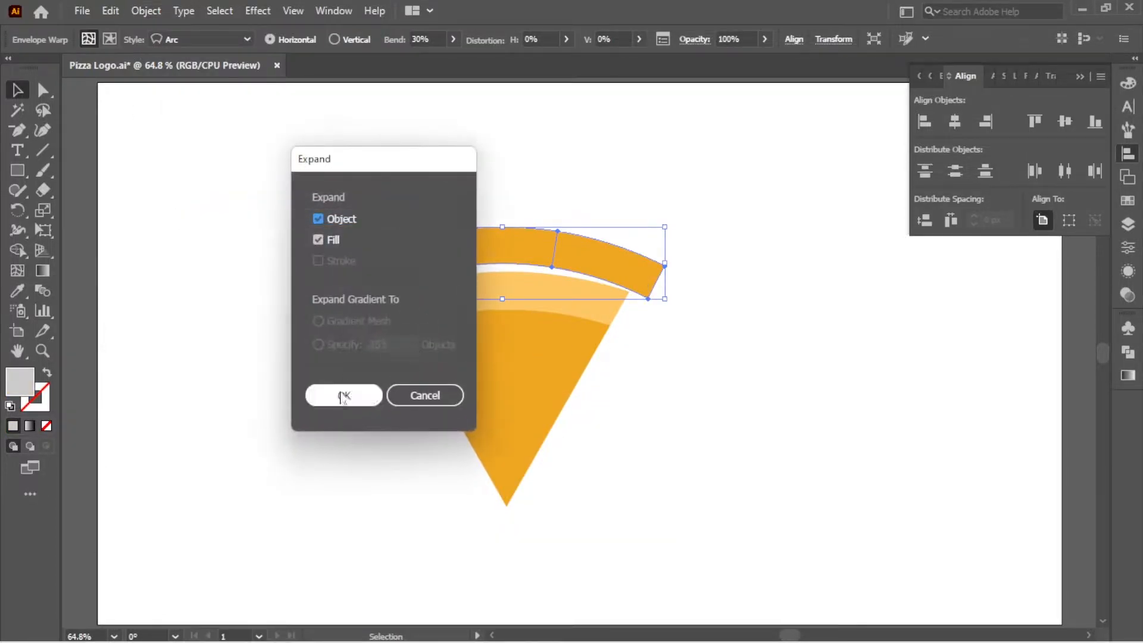
left_click(341, 394)
left_click(690, 353)
- Lower the new arc so it overlaps the crust's upper edge, and centre all shapes horizontally
key("ctrl+1")
left_click_drag(565, 241, 577, 272)
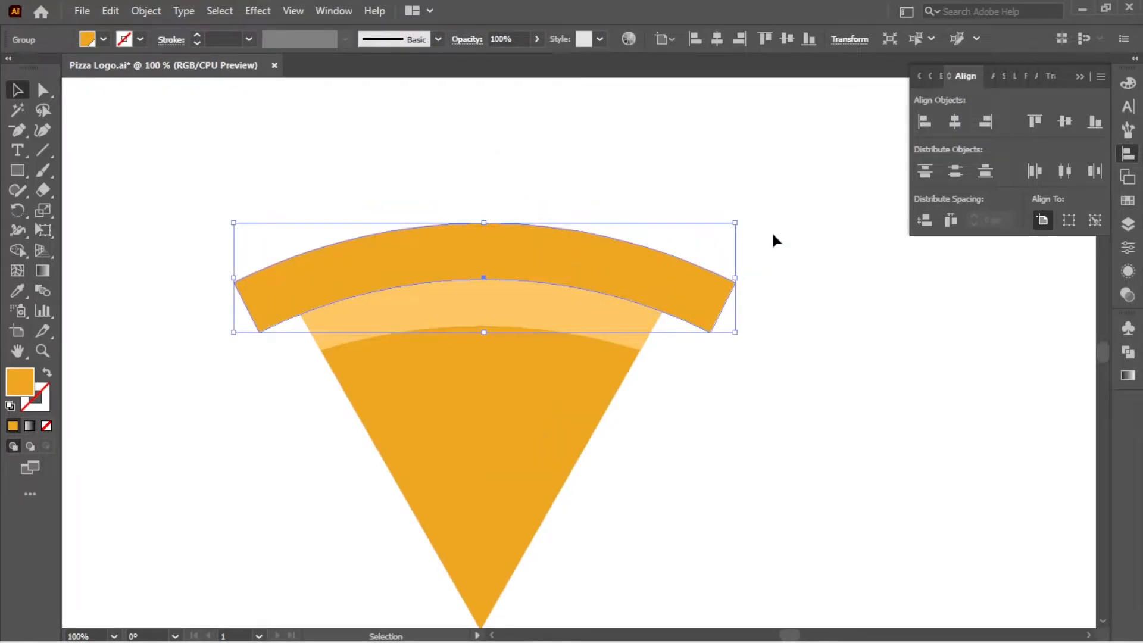
key("ctrl+a")
left_click(949, 126)
left_click(753, 306)
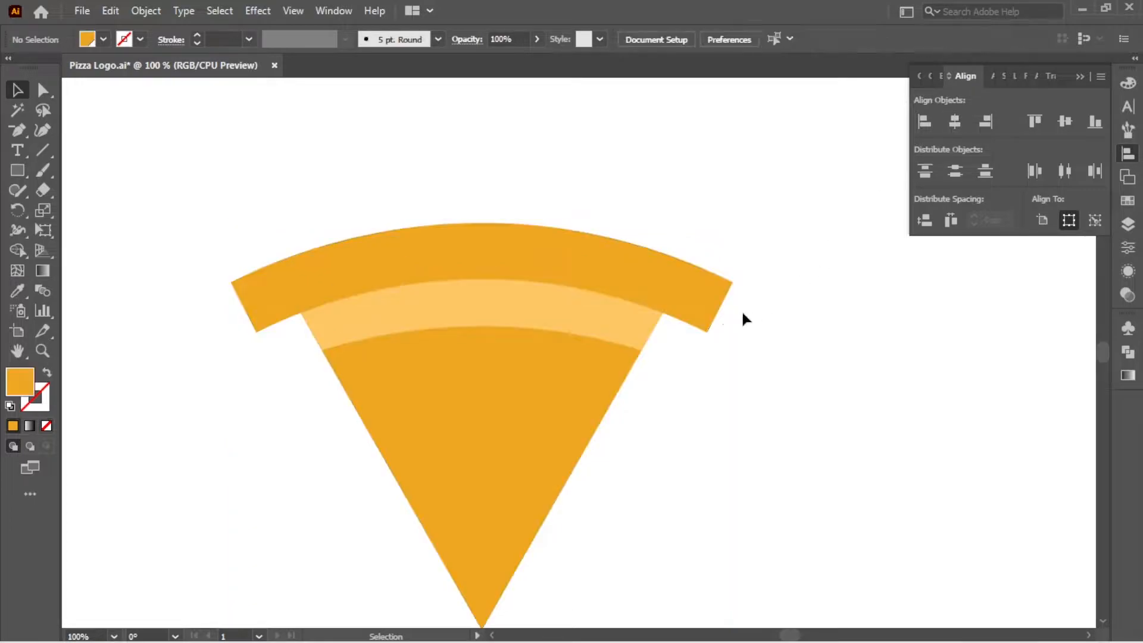
- Trim away the arc outside the crust with Shape Builder, keeping only the thin overlapping strip
left_click(646, 316)
left_click(691, 315, "shift")
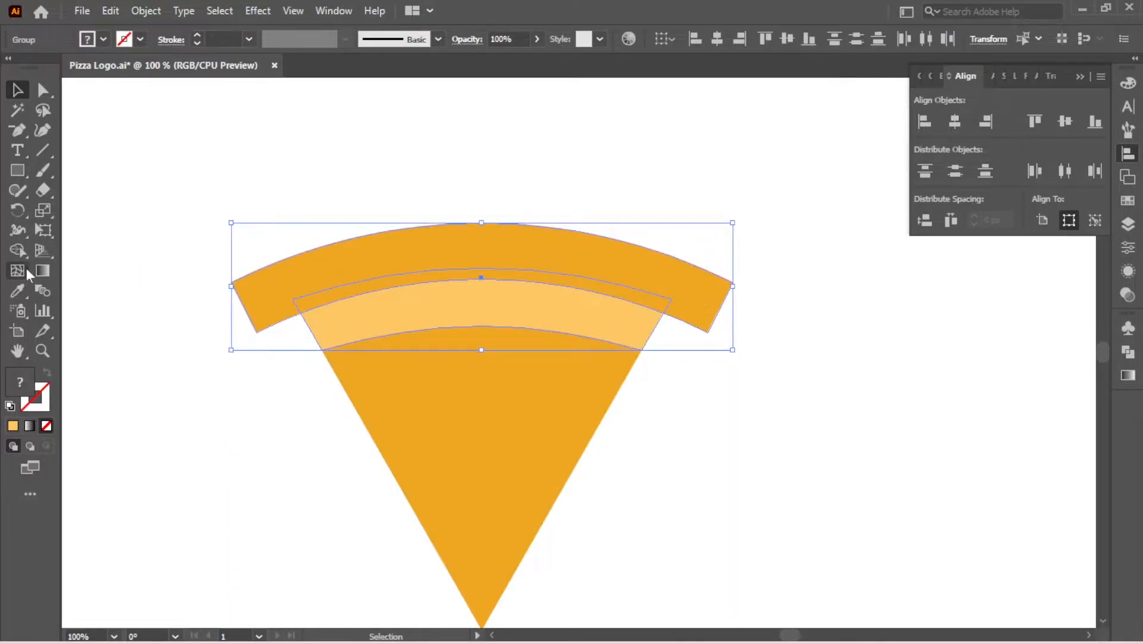
left_click(17, 250)
left_click(362, 247, "alt")
left_click(17, 90)
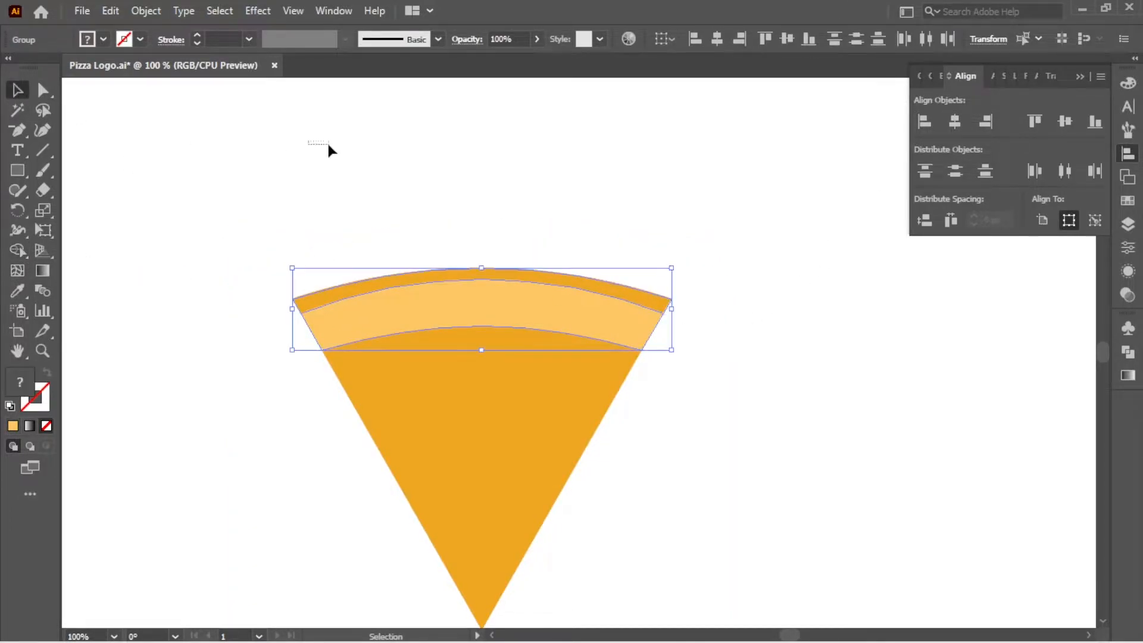
left_click(327, 145)
- Fill the thin strip along the crust's upper edge with the pale cream swatch
left_click(444, 280)
left_click(104, 40)
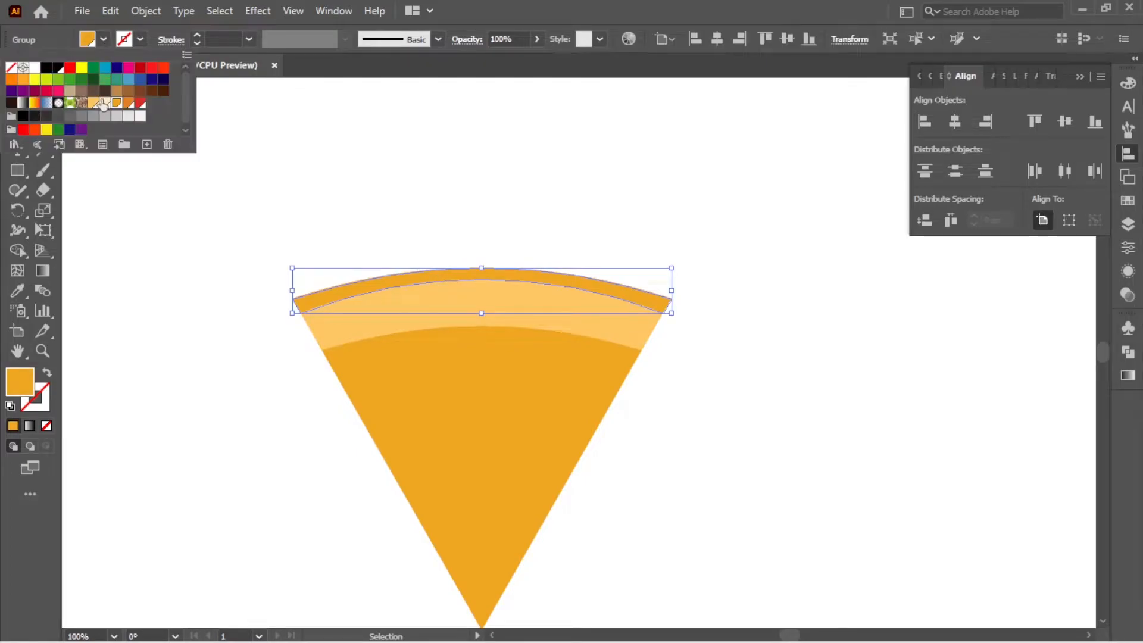
left_click(106, 104)
left_click(480, 171)
left_click(480, 171)
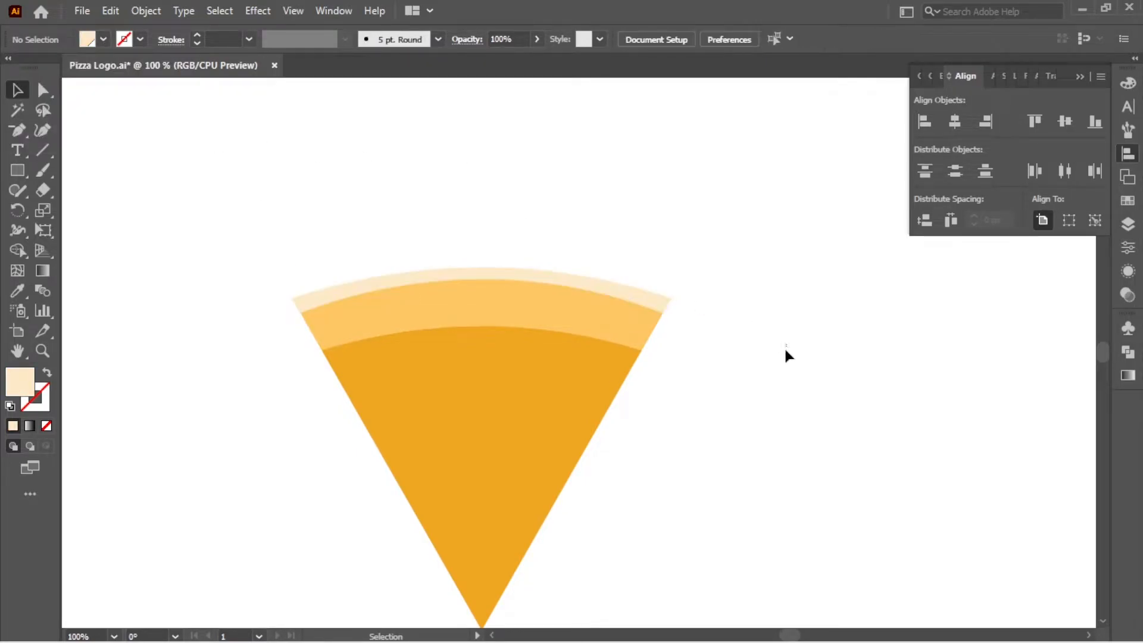
- Draw a thin rectangle across the top of the dark orange area and warp it with a horizontal Arc at 30% bend
left_click(562, 404)
left_click(23, 171)
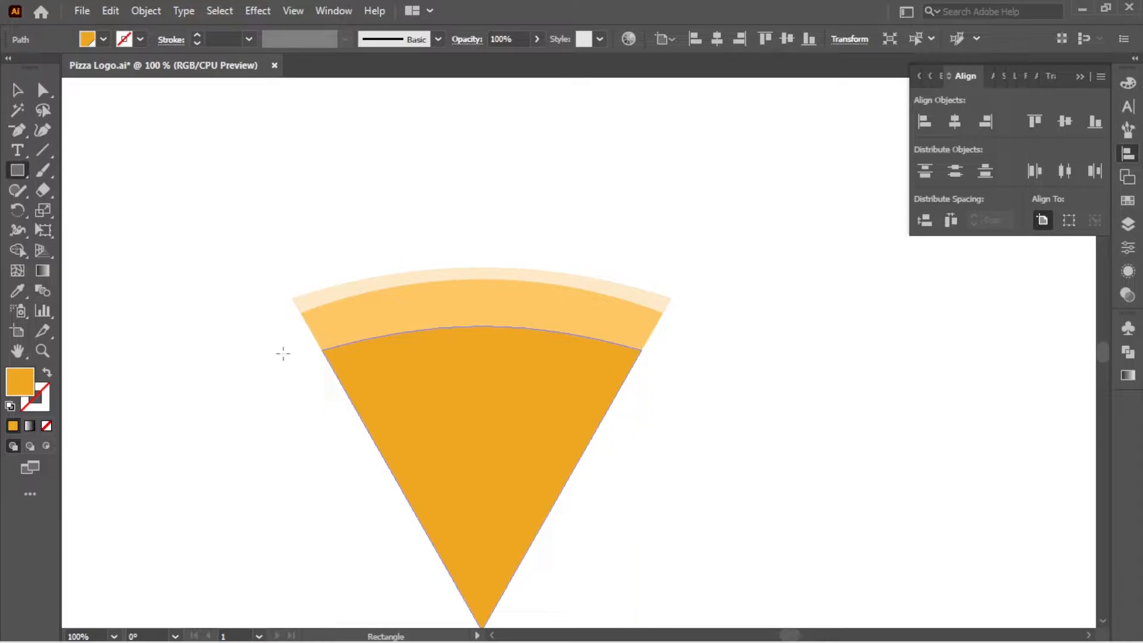
left_click_drag(271, 340, 654, 376)
left_click(17, 90)
left_click(146, 11)
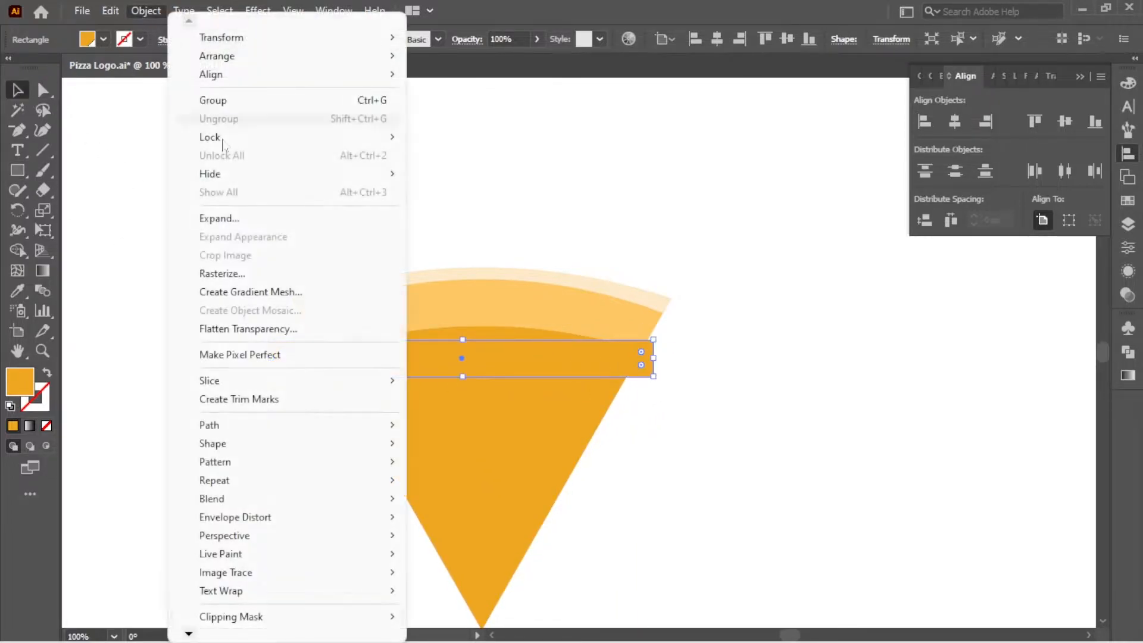
mouse_move(333, 517)
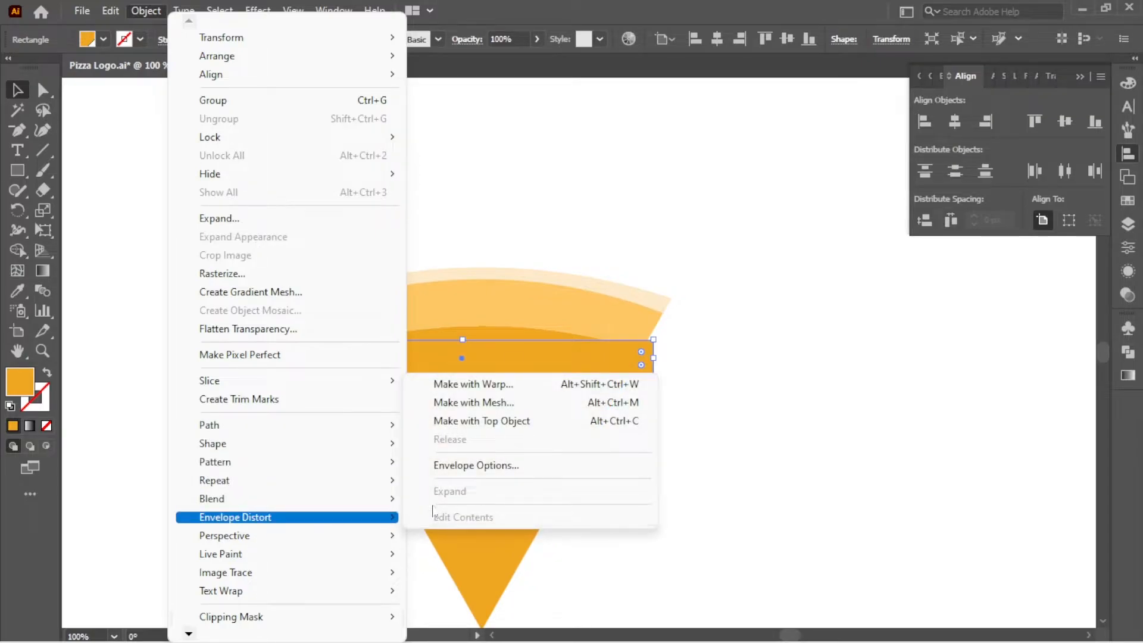
left_click(470, 388)
left_click(288, 555)
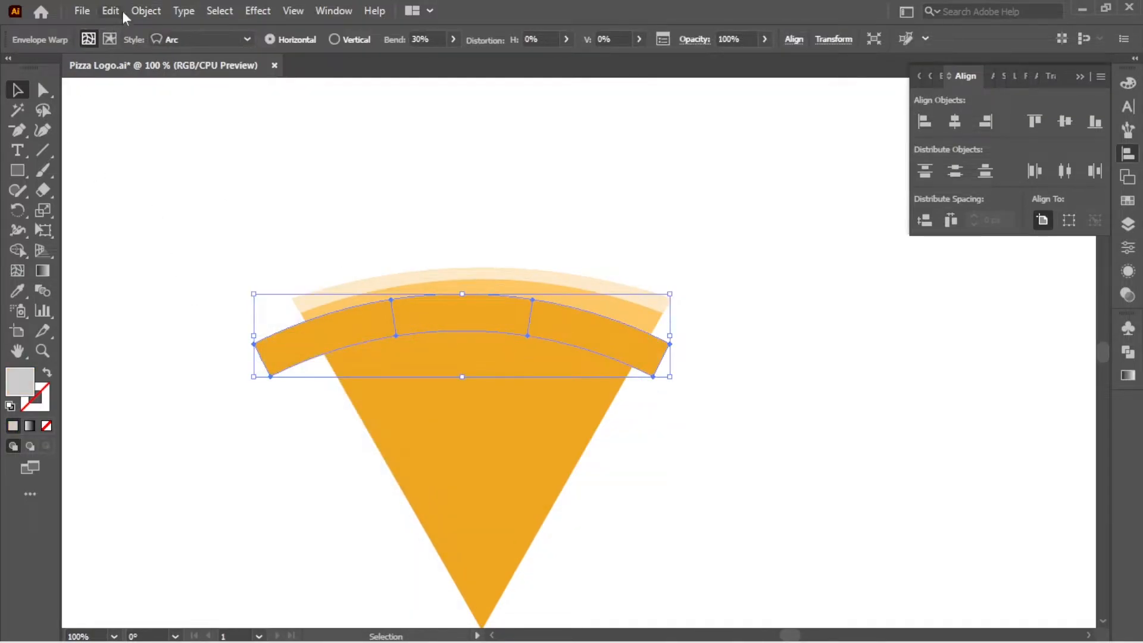
- Expand the warped arc over the dark orange area with Object and Fill enabled
left_click(145, 11)
left_click(232, 217)
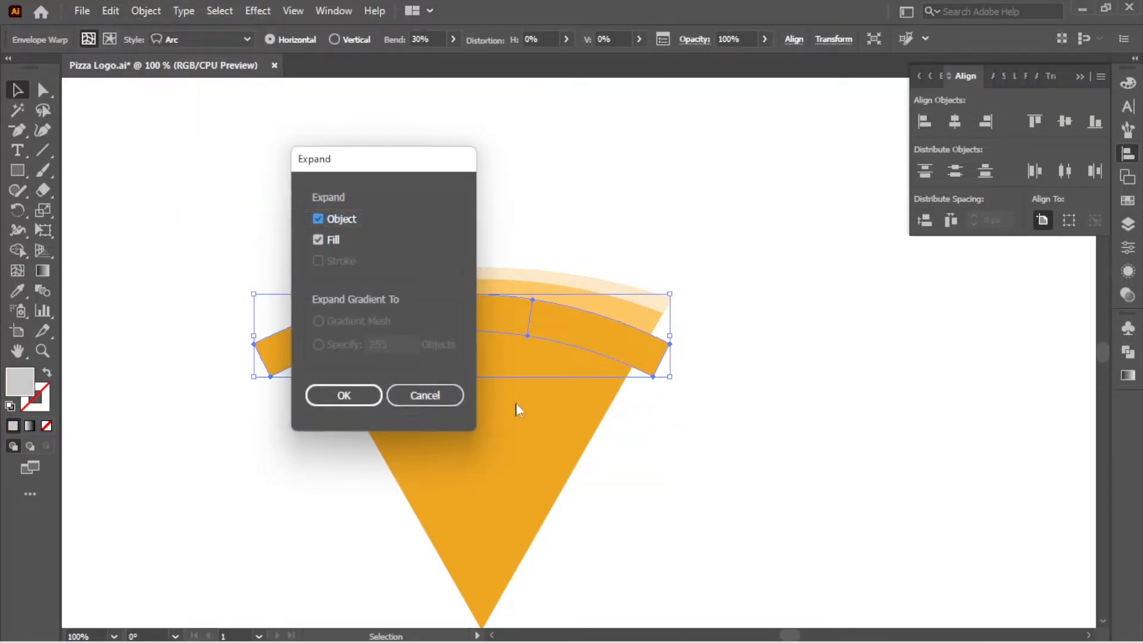
left_click(344, 402)
left_click(712, 426)
- Select all the artwork and align the arc, crust and slice horizontally on a common centre
left_click_drag(690, 281, 680, 366)
left_click(955, 122)
left_click(855, 256)
left_click(571, 417, "shift")
left_click(698, 422)
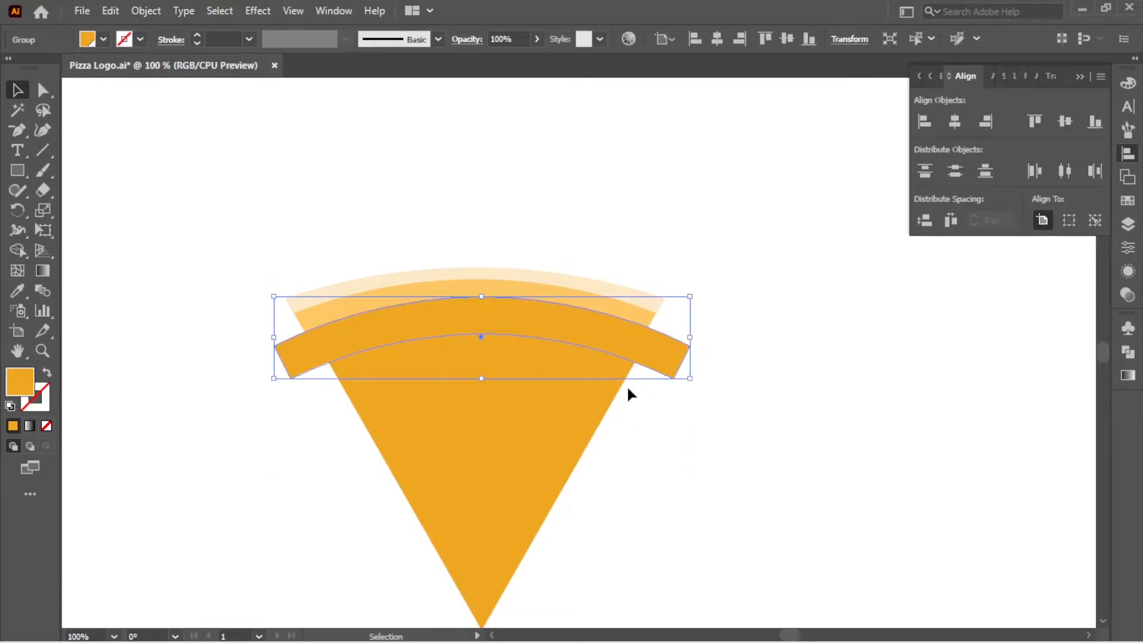
left_click(608, 390, "shift")
key("ctrl+a")
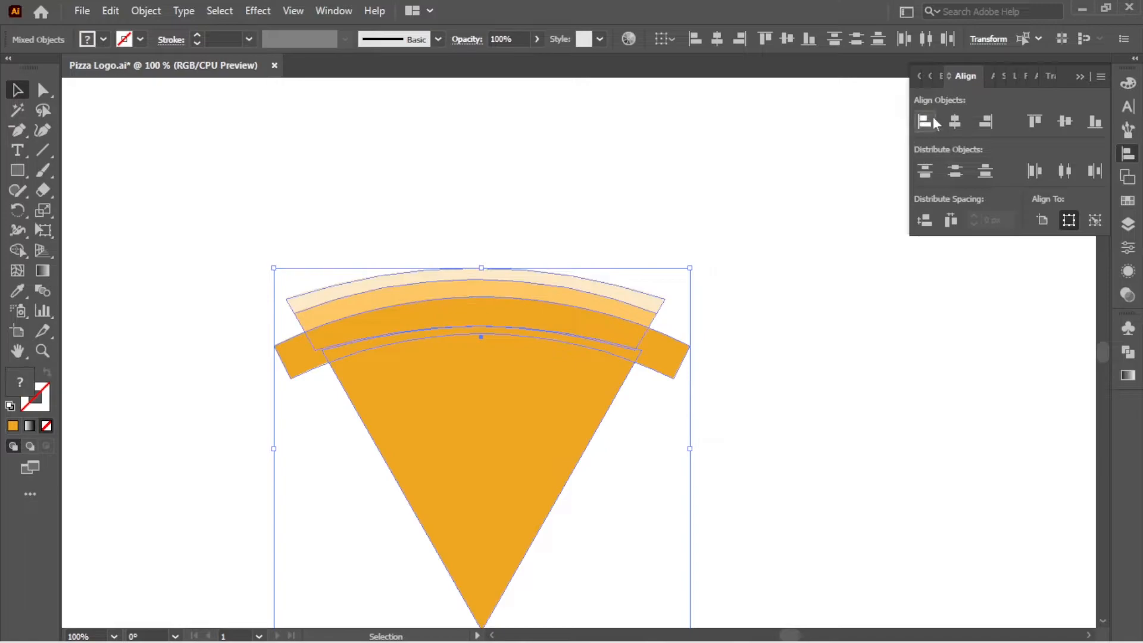
left_click(954, 122)
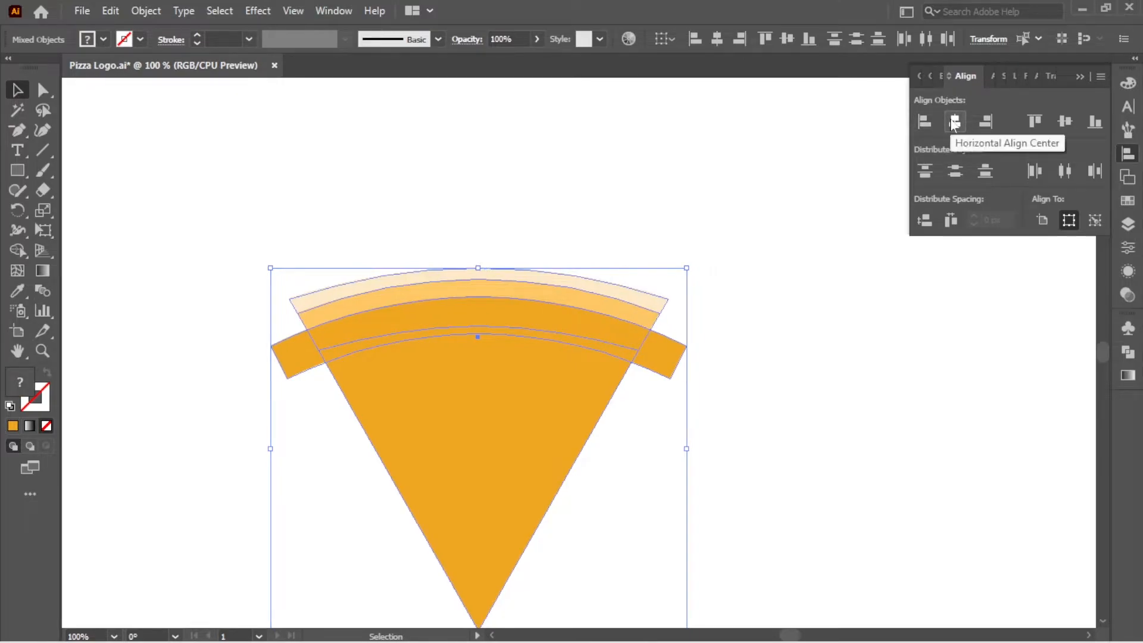
- Trim away the warped arc outside the dark orange area with Shape Builder, keeping only the thin overlapping strip below the crust
left_click(734, 378)
left_click(598, 400)
left_click(679, 372, "shift")
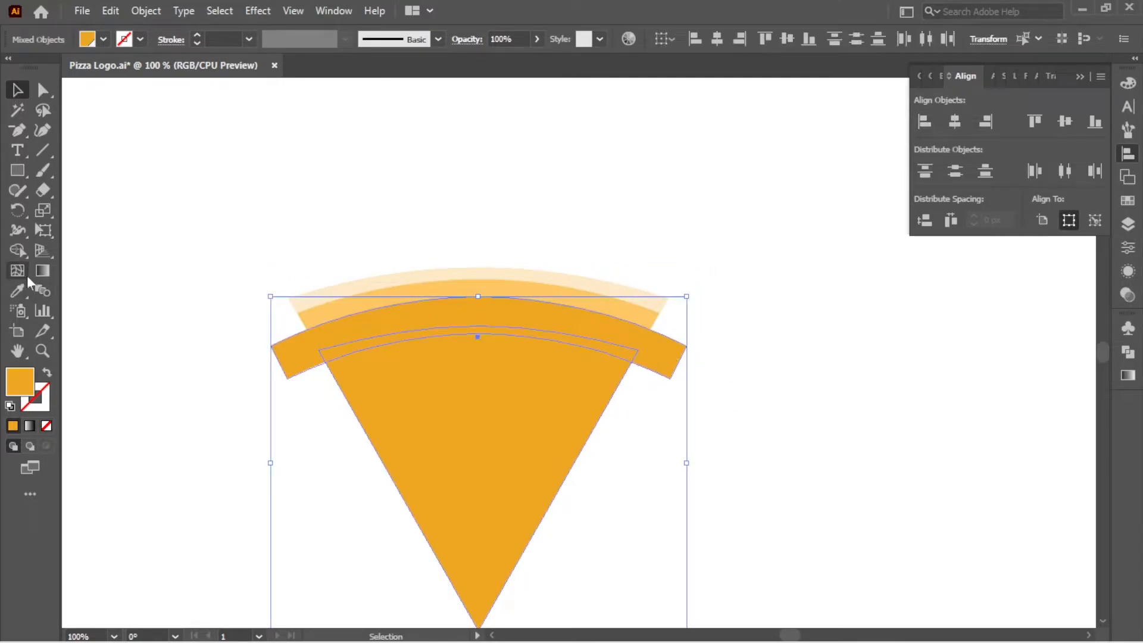
left_click(19, 249)
left_click_drag(280, 360, 663, 349)
left_click(19, 90)
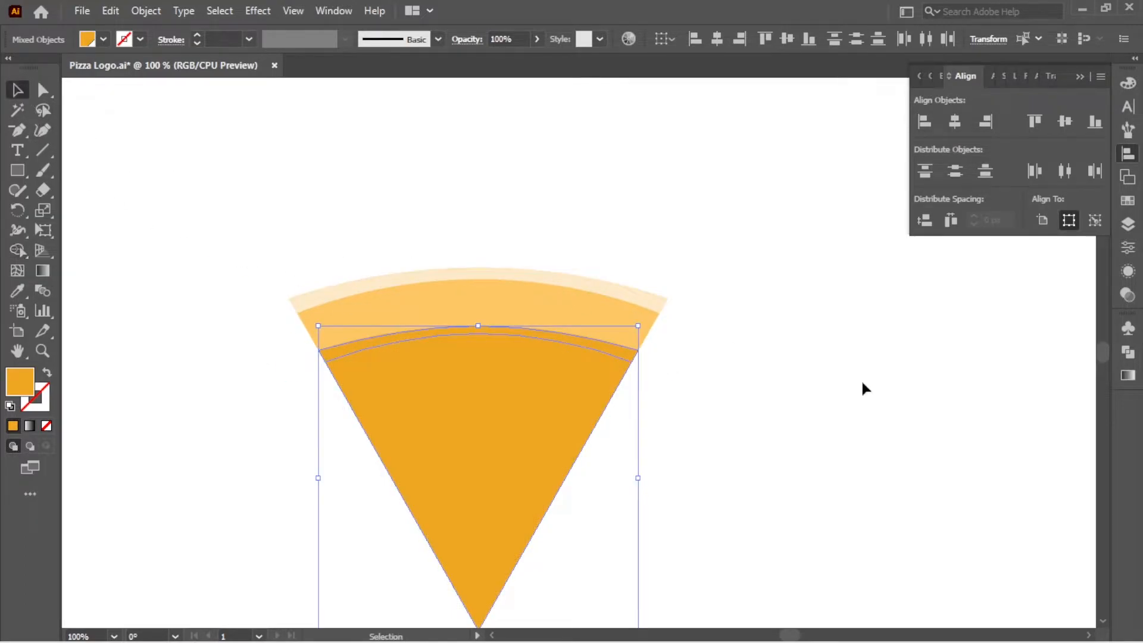
- Fill the thin strip below the crust with the deeper orange swatch as a shadow
left_click(863, 388)
left_click(617, 352)
left_click(104, 40)
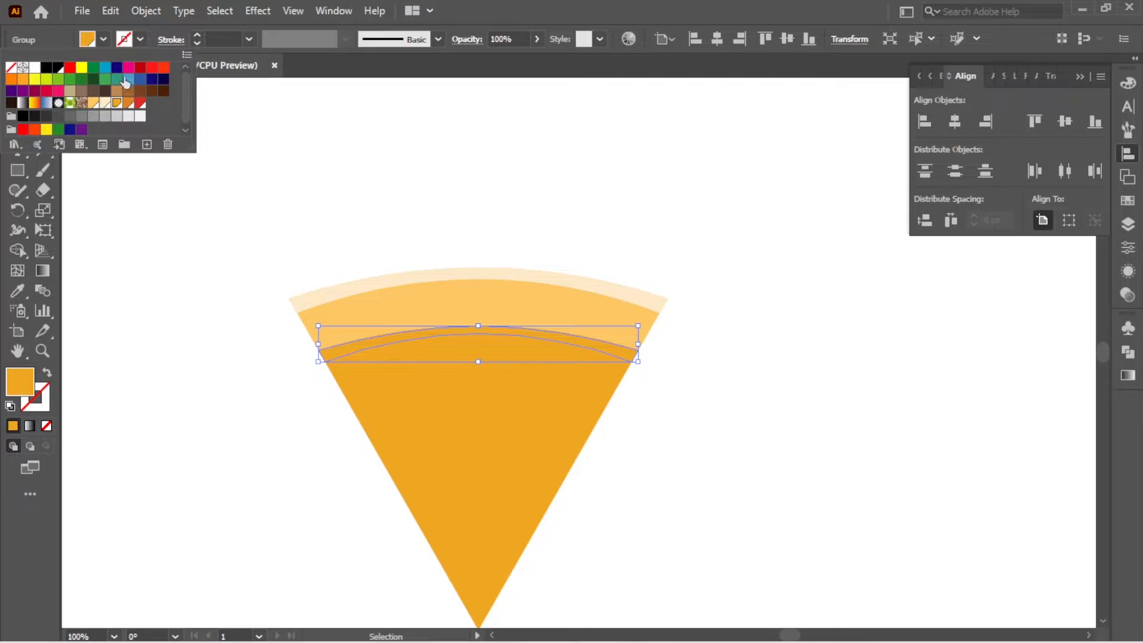
left_click(128, 111)
left_click(618, 245)
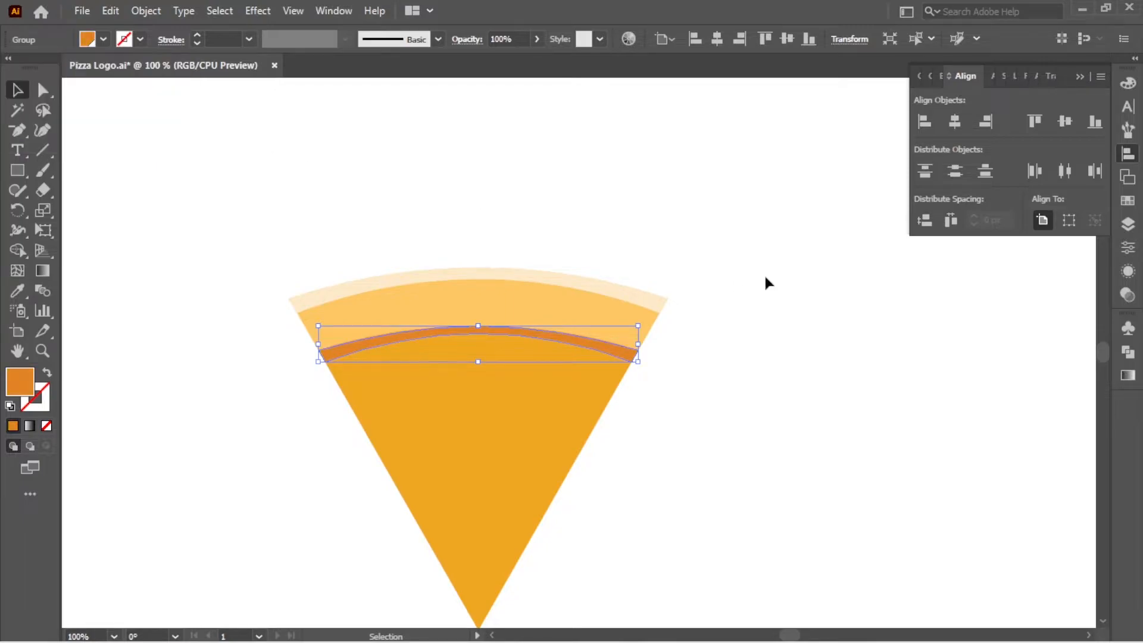
left_click(763, 273)
- Move the whole pizza slice slightly up and to the right so it fits in view
left_click_drag(749, 212, 448, 429)
left_click_drag(563, 396, 583, 326)
left_click(737, 326)
- Copy the dark orange slice body and the crust shape and paste the copies in front
left_click(563, 324)
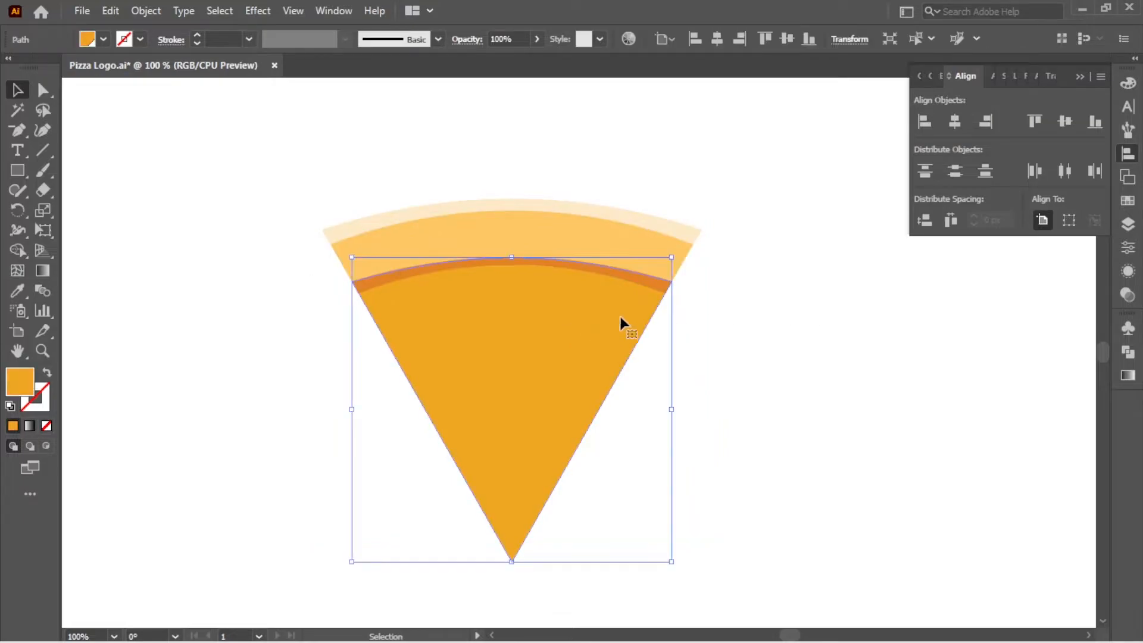
left_click(610, 240, "shift")
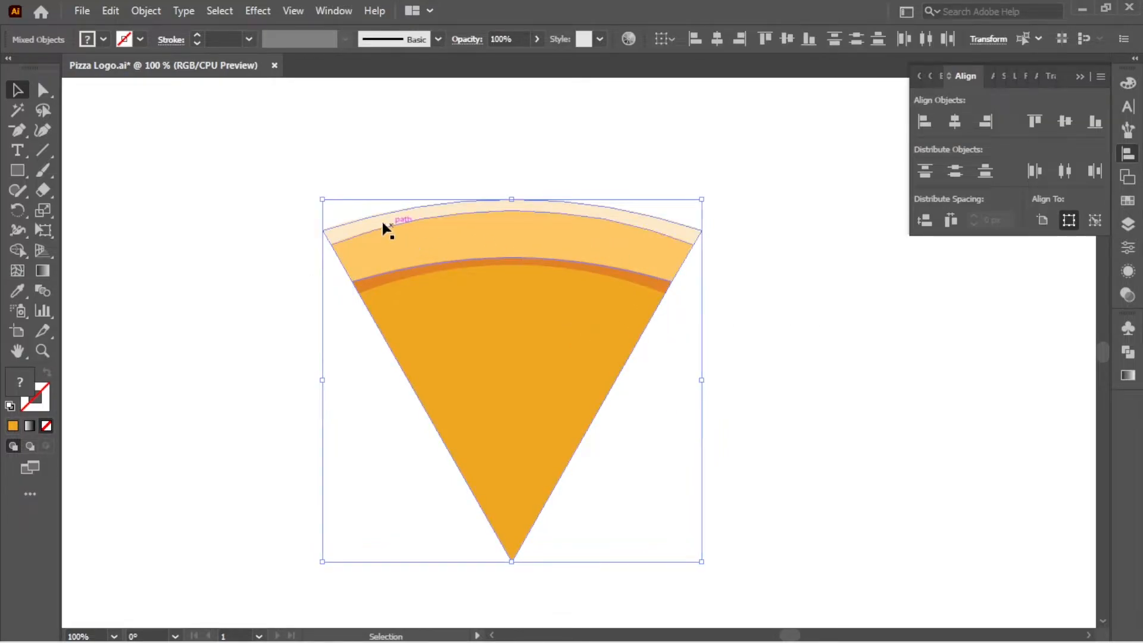
left_click(111, 13)
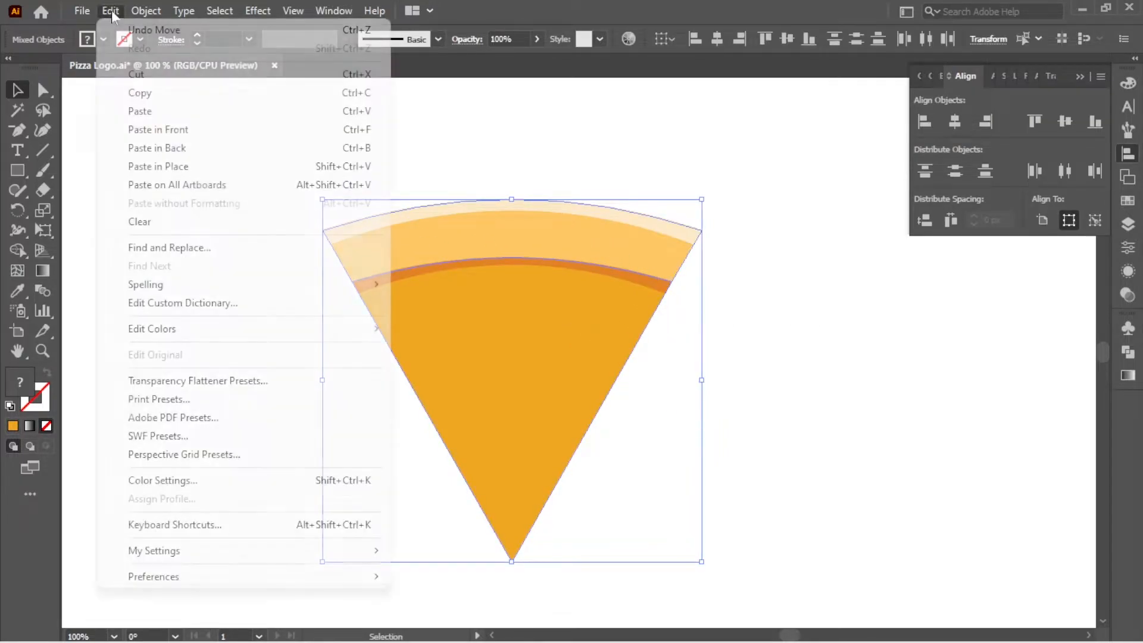
left_click(143, 95)
left_click(111, 11)
left_click(158, 131)
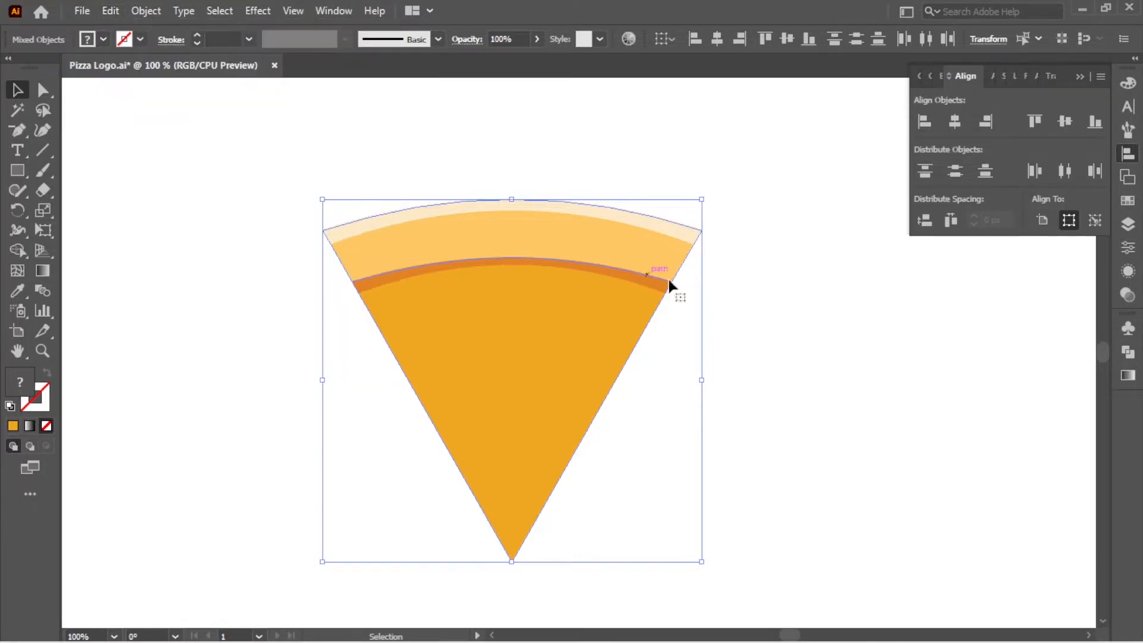
left_click(743, 292)
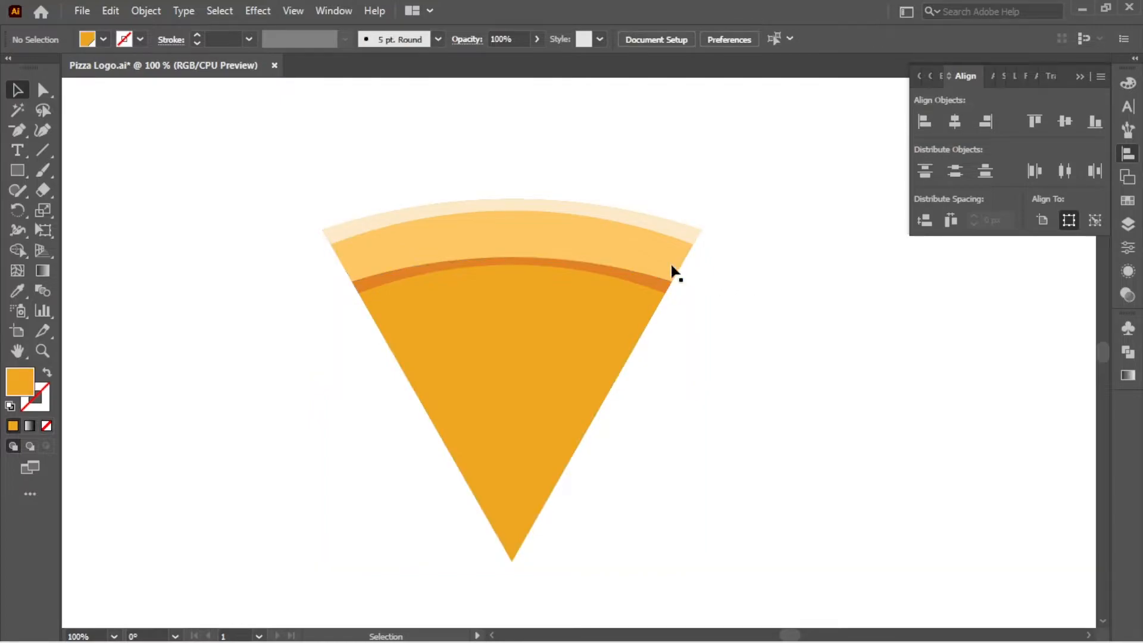
- Fill the pasted crust copy and the pasted slice body copy with black
left_click(633, 255)
left_click(102, 42)
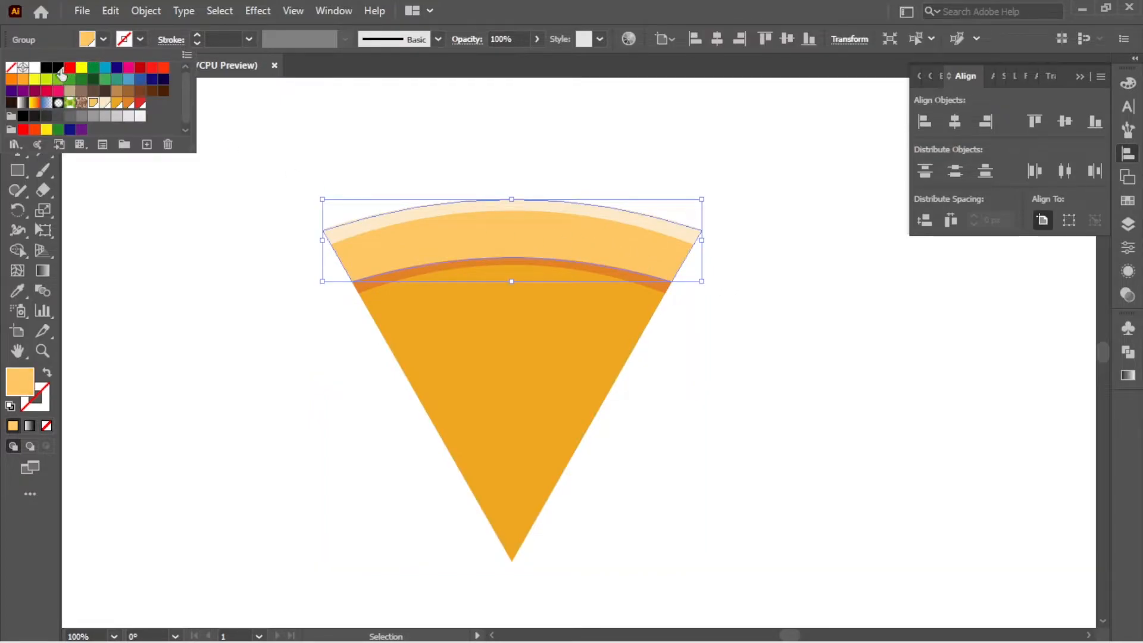
left_click(60, 70)
left_click(676, 321)
left_click(441, 296)
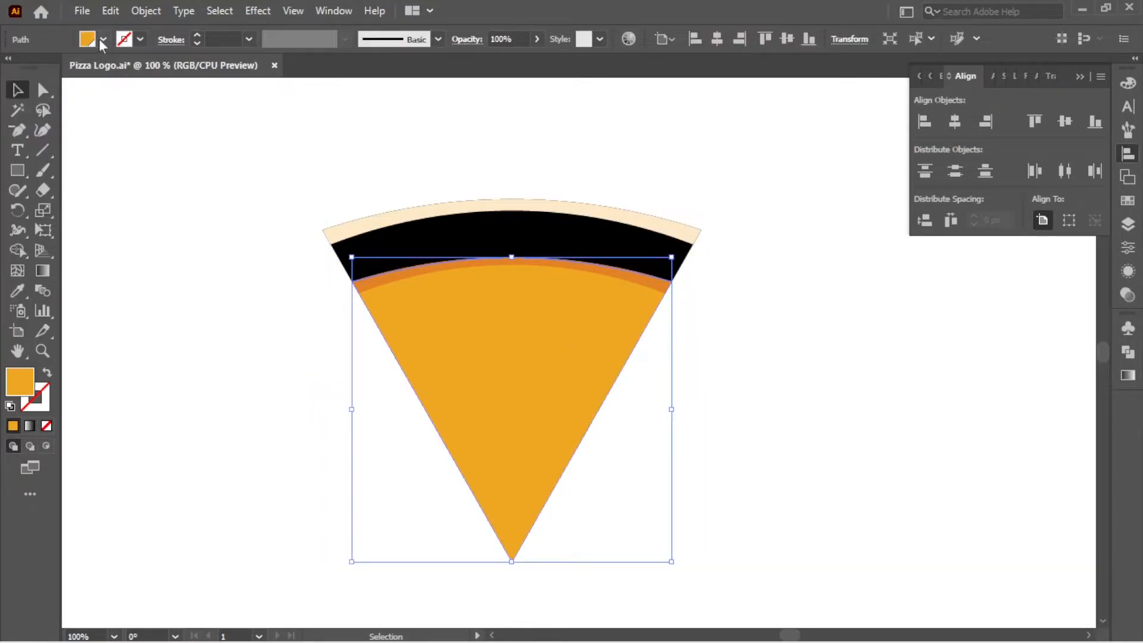
left_click(101, 42)
left_click(57, 71)
left_click(735, 388)
- Swap fill and stroke on both black copies to make outlines, and set their stroke weight to 7 pt
left_click(548, 332)
left_click(522, 242, "shift")
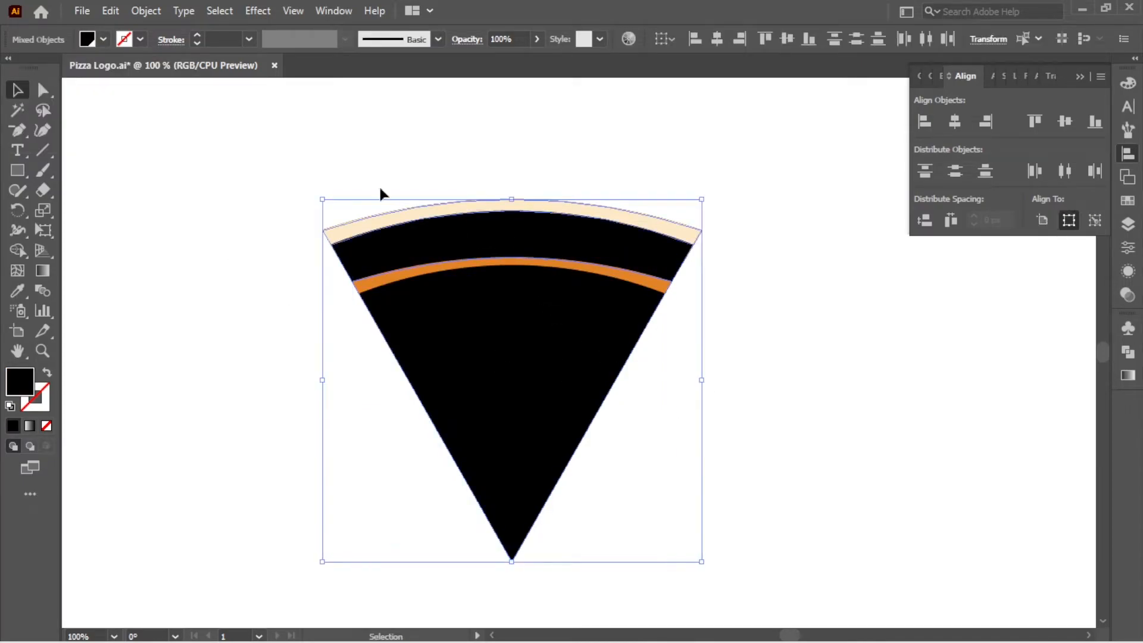
left_click(47, 373)
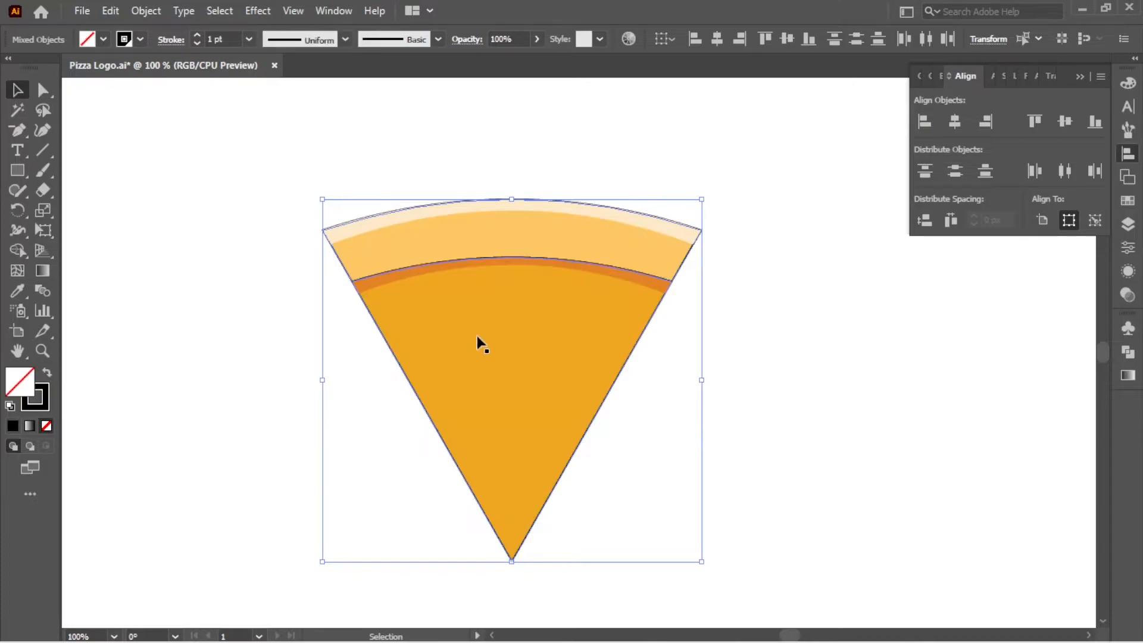
key("Up")
key("Up")
key("Up")
key("Up")
key("Up")
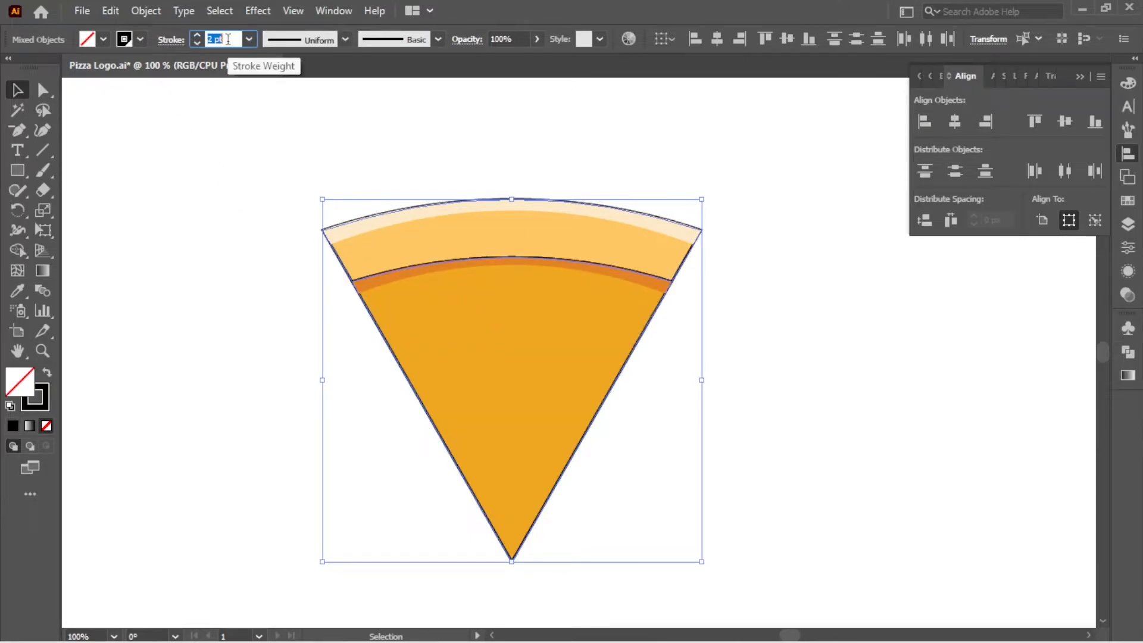
key("Up")
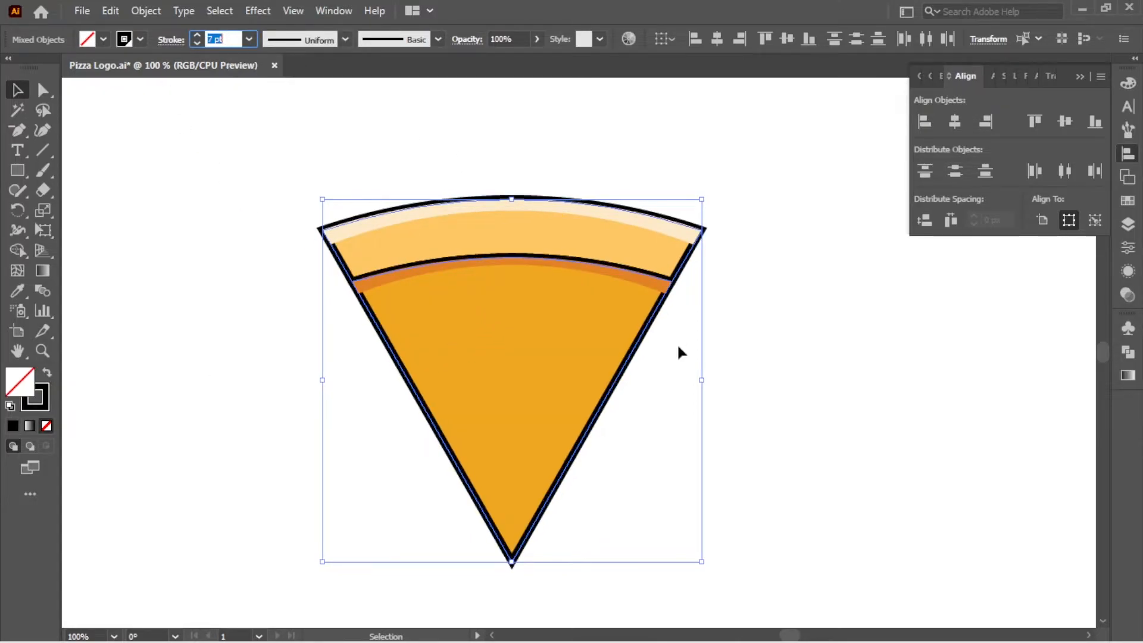
- Bring the black outlines to the front of the slice and increase their stroke weight to 8 pt
right_click(650, 332)
mouse_move(804, 525)
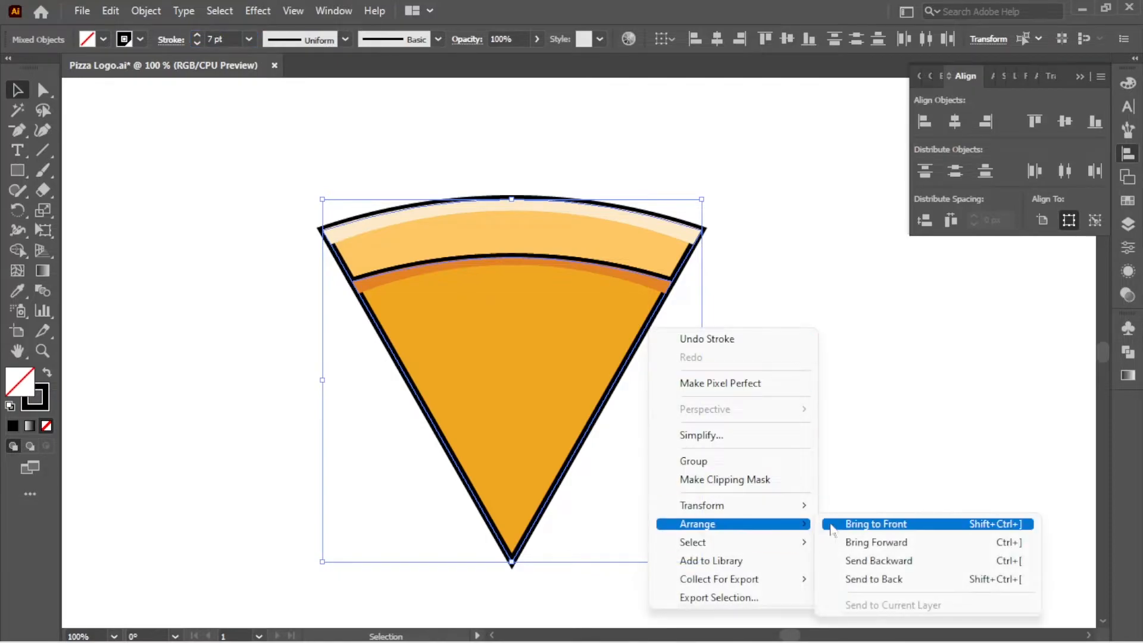
left_click(869, 526)
scroll(227, 39, "up", 1)
left_click(781, 225)
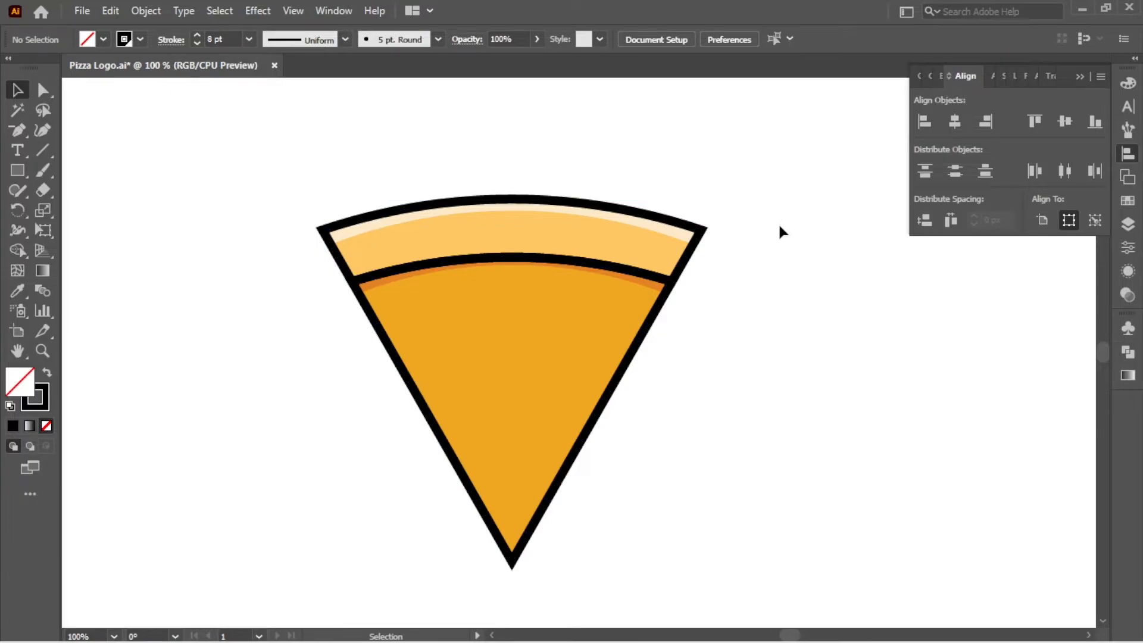
- Group all the parts of the outlined pizza slice
left_click_drag(768, 149, 305, 342)
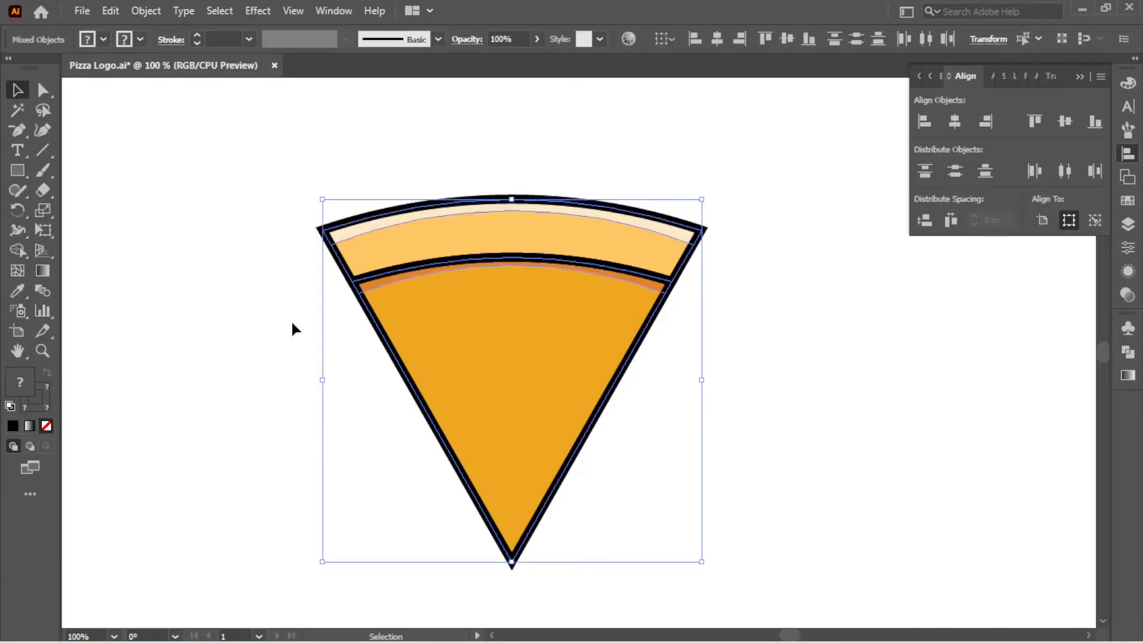
left_click(146, 11)
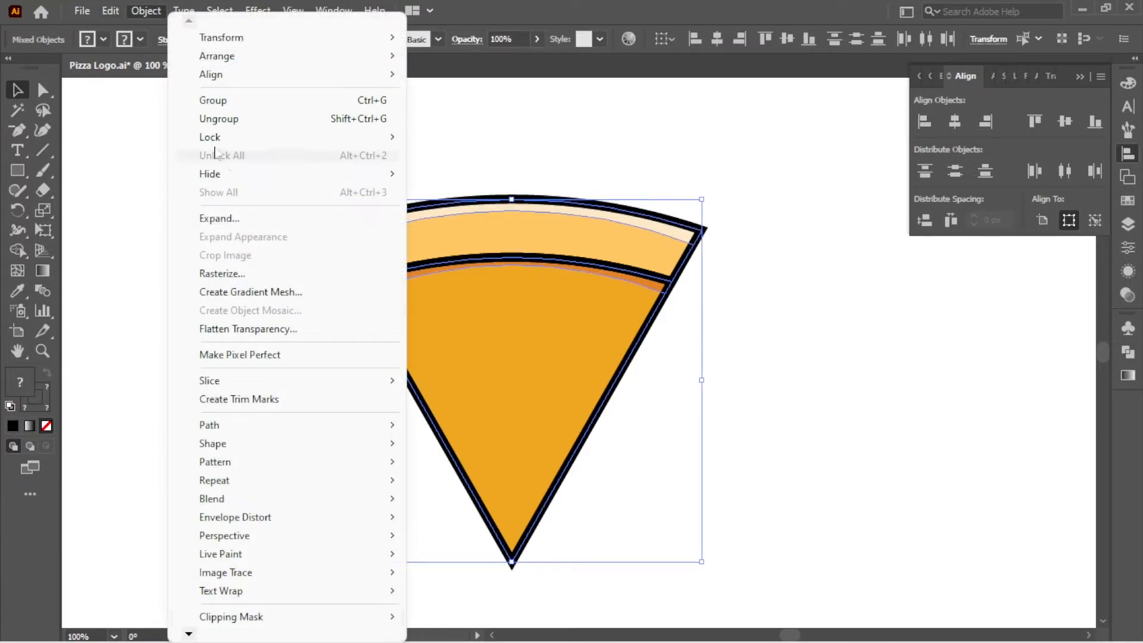
left_click(379, 101)
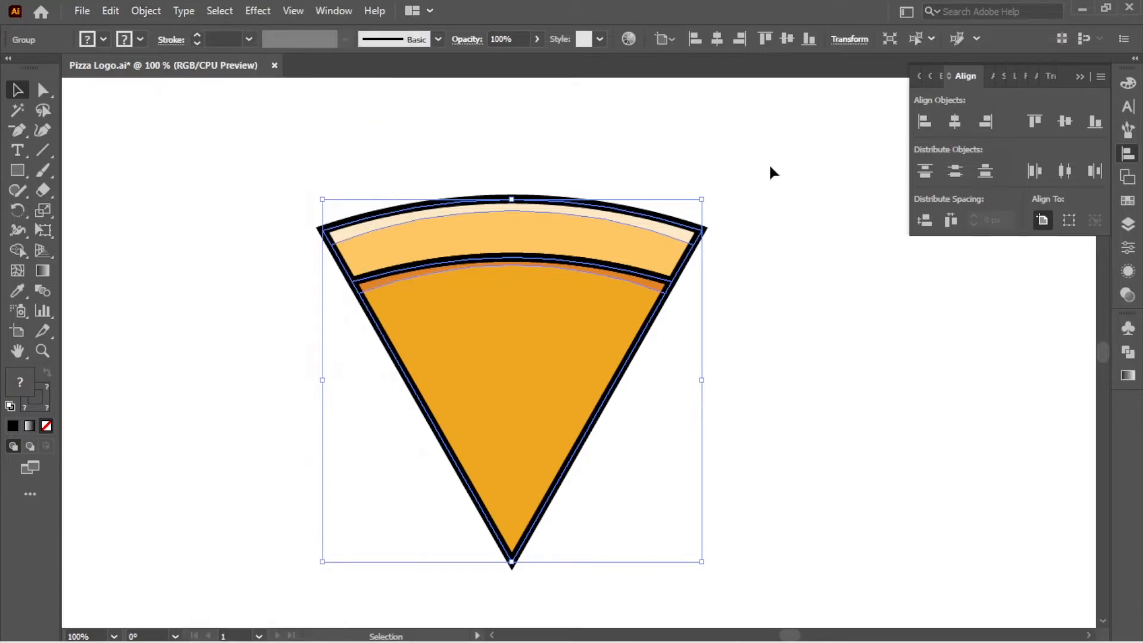
left_click(778, 170)
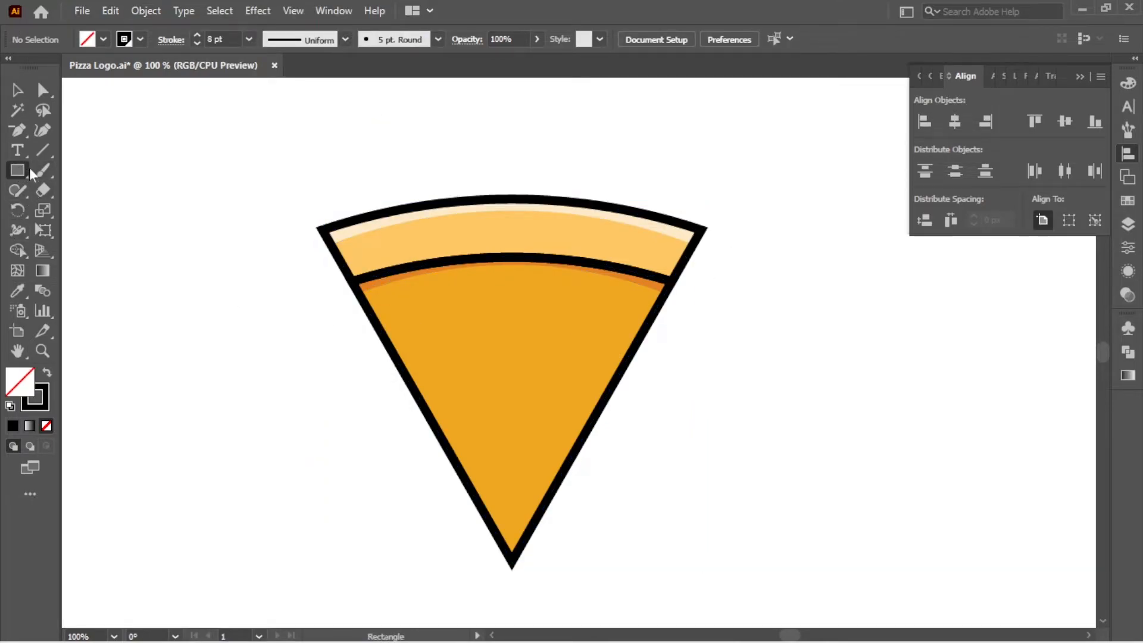
- Draw a small circle with an 8 pt black outline on the empty area beside the slice, redoing the first attempt
left_click_drag(20, 172, 78, 210)
left_click_drag(225, 364, 245, 383)
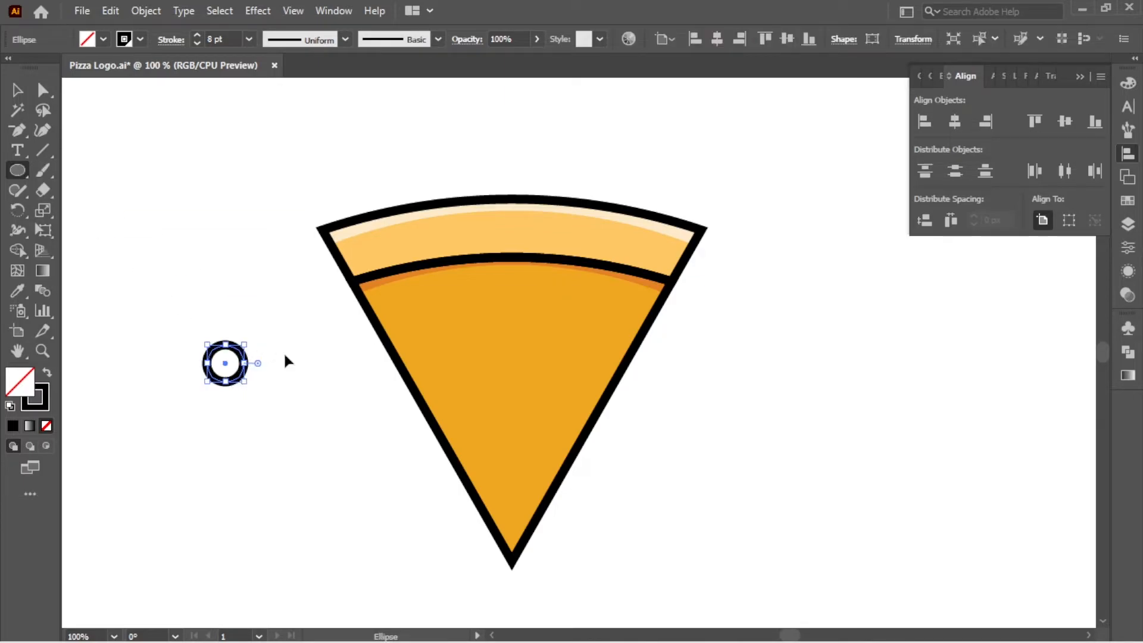
key("ctrl+z")
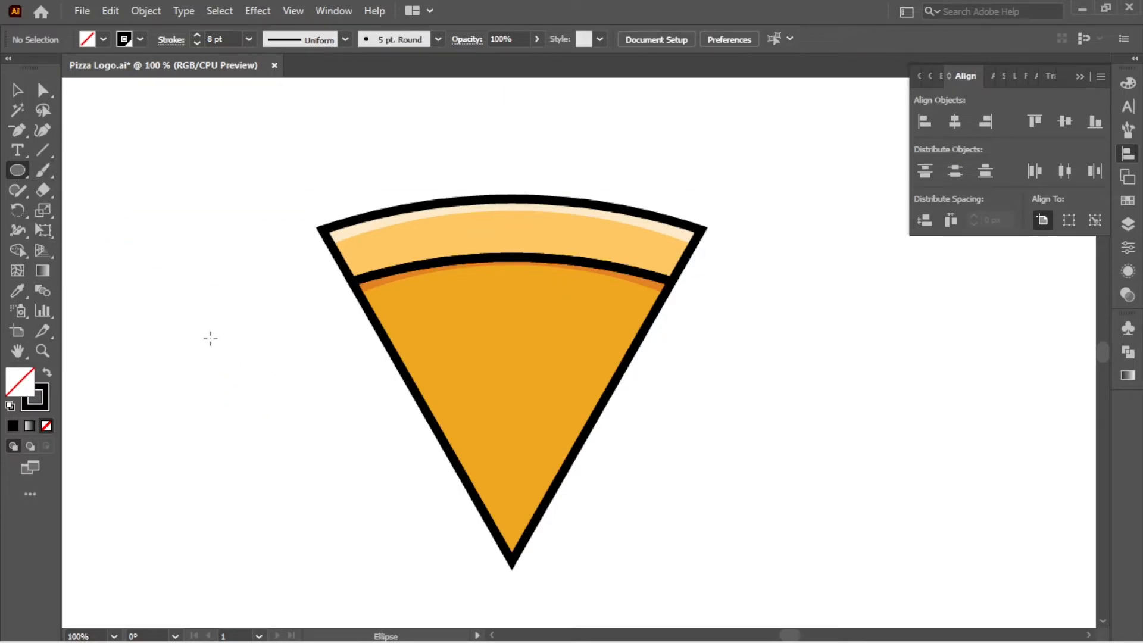
left_click(211, 338)
left_click(216, 327)
left_click(18, 91)
- Fill the small circle with the red swatch and reselect it
left_click(103, 39)
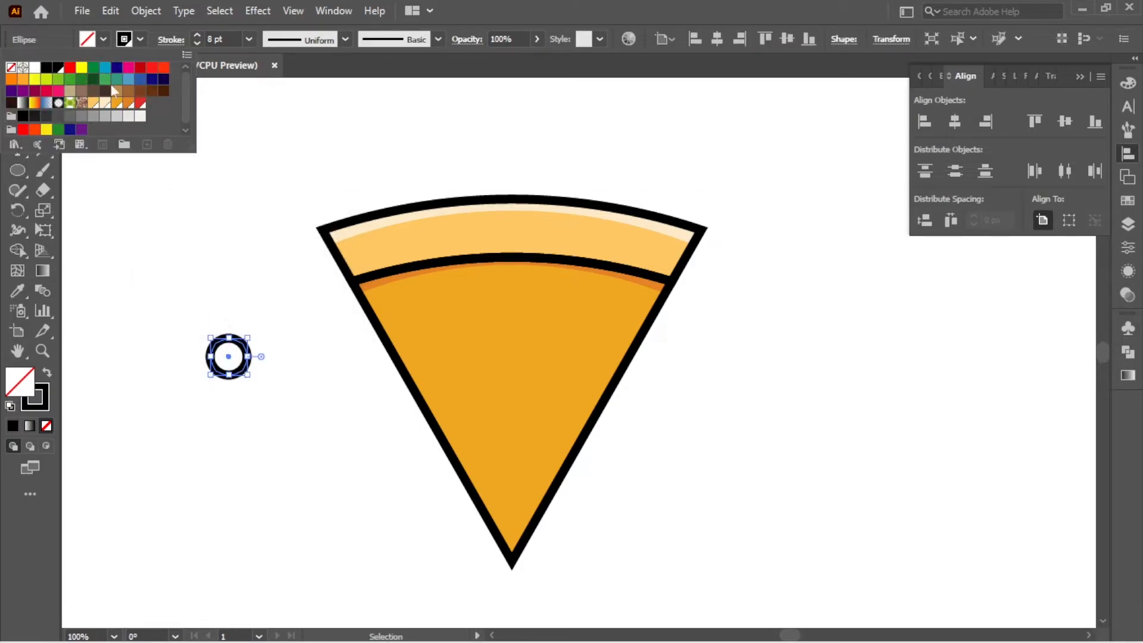
left_click(141, 103)
left_click(269, 306)
left_click_drag(190, 401, 191, 399)
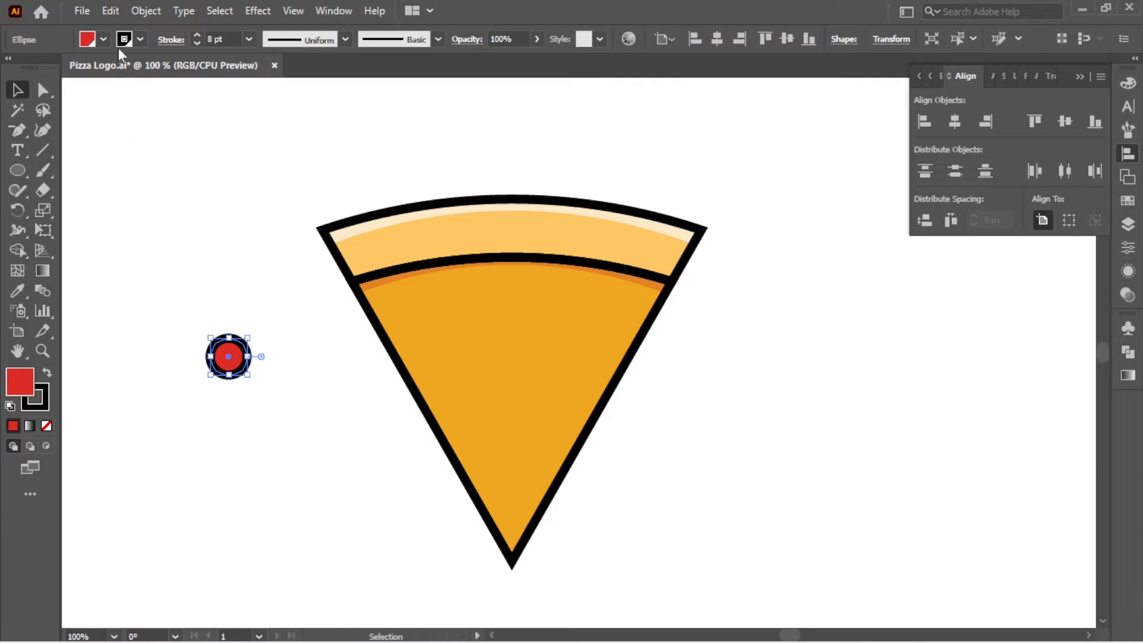
- Expand the red circle with Fill and Stroke enabled, and distribute four such circles over the slice, the lowest overlapping its right edge
left_click(145, 10)
left_click(223, 218)
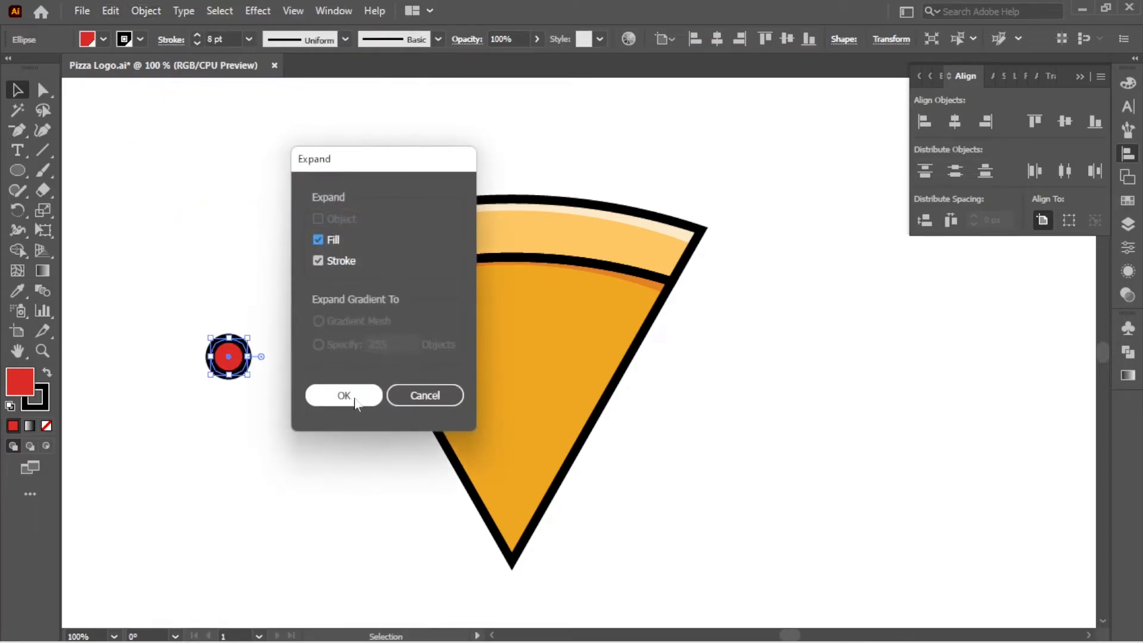
left_click(340, 396)
left_click_drag(229, 356, 540, 492)
- Remove the part of the lowest red circle that sticks out beyond the slice's right edge with Shape Builder
scroll(608, 566, "up", 3)
left_click(503, 478, "shift")
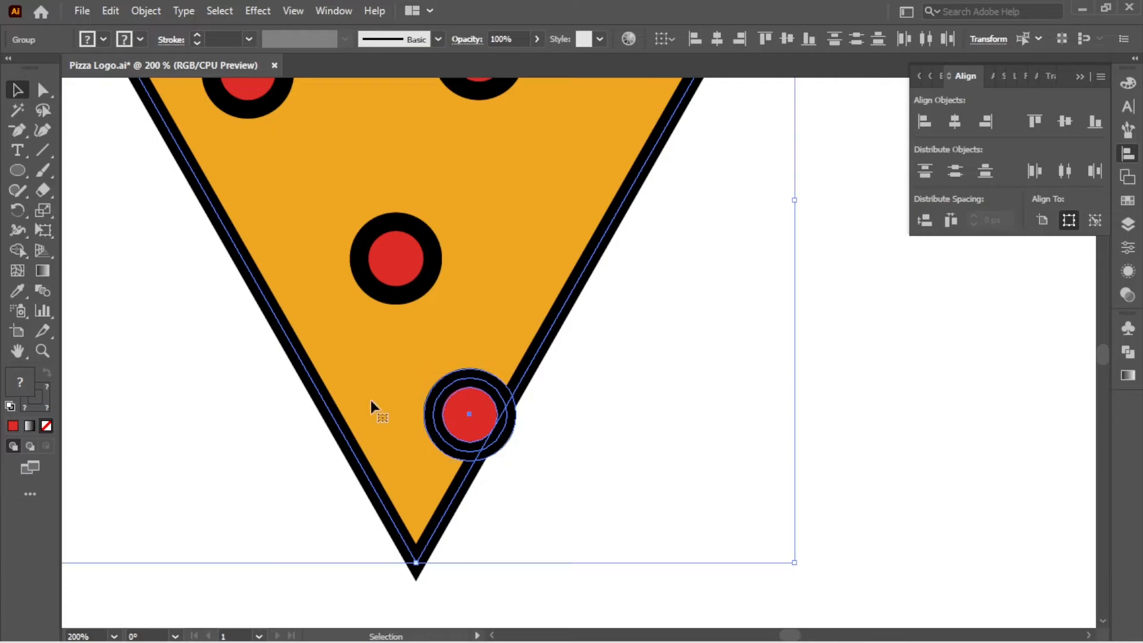
left_click(23, 256)
left_click(502, 435, "alt")
left_click(18, 91)
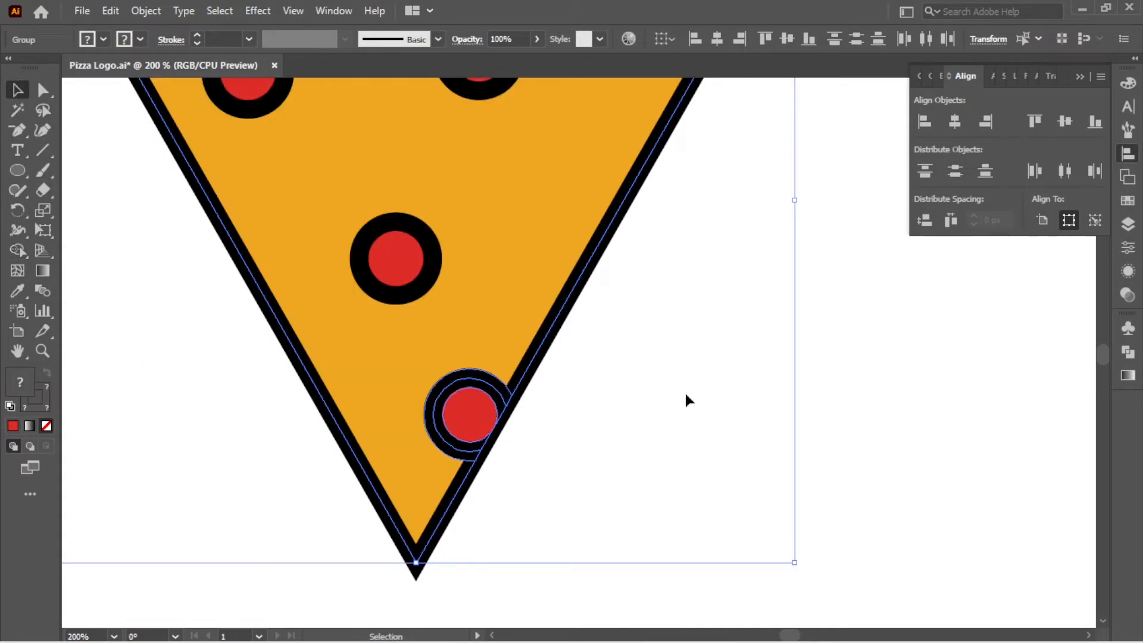
left_click(685, 391)
- Send the trimmed red circle near the slice's tip backward in the stacking order
left_click(483, 391)
right_click(484, 392)
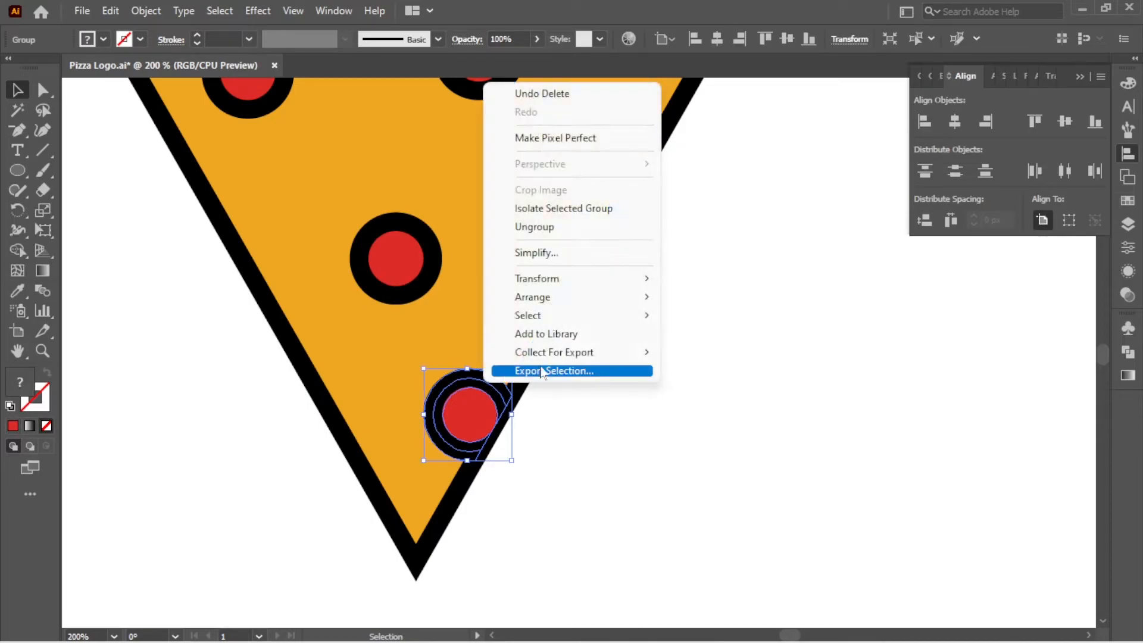
mouse_move(619, 301)
left_click(707, 334)
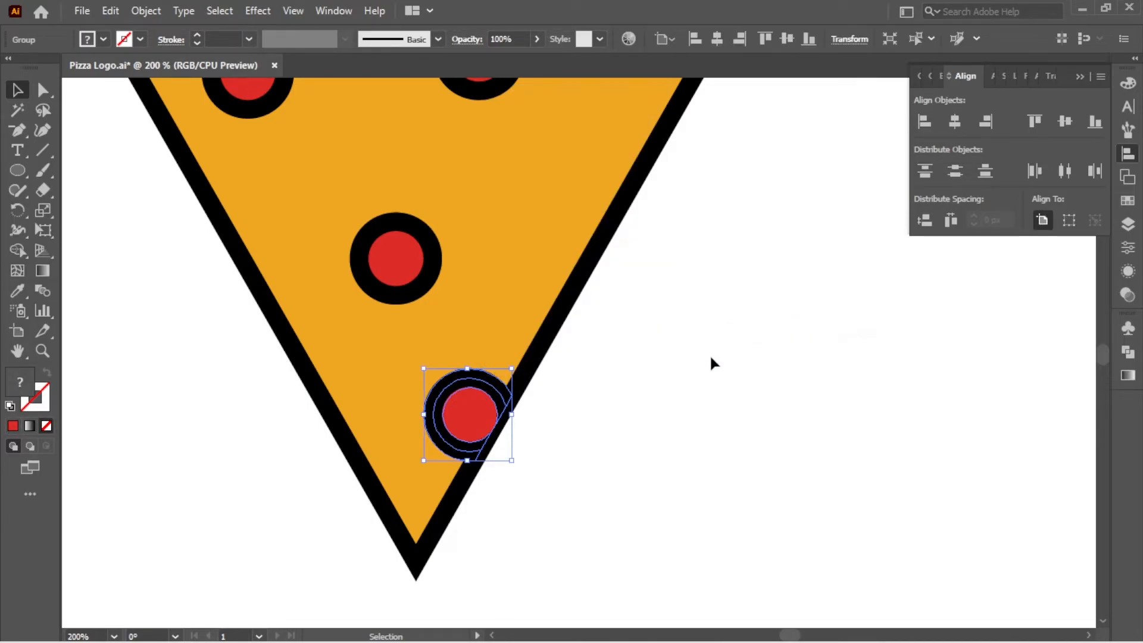
left_click(588, 364)
- Fit the artboard in view and ungroup the pizza slice artwork
key("ctrl+0")
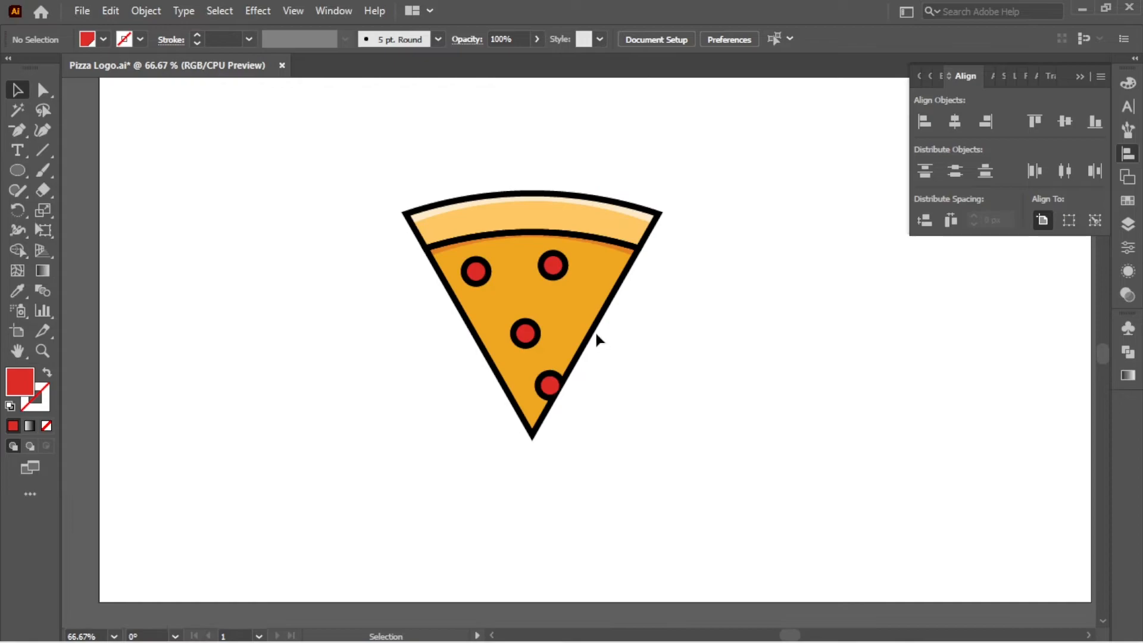
left_click(595, 332)
right_click(594, 332)
left_click(679, 475)
- Bring the black outline around the slice's cheese area to the front of the stacking order
left_click(584, 364)
left_click(579, 361)
right_click(579, 361)
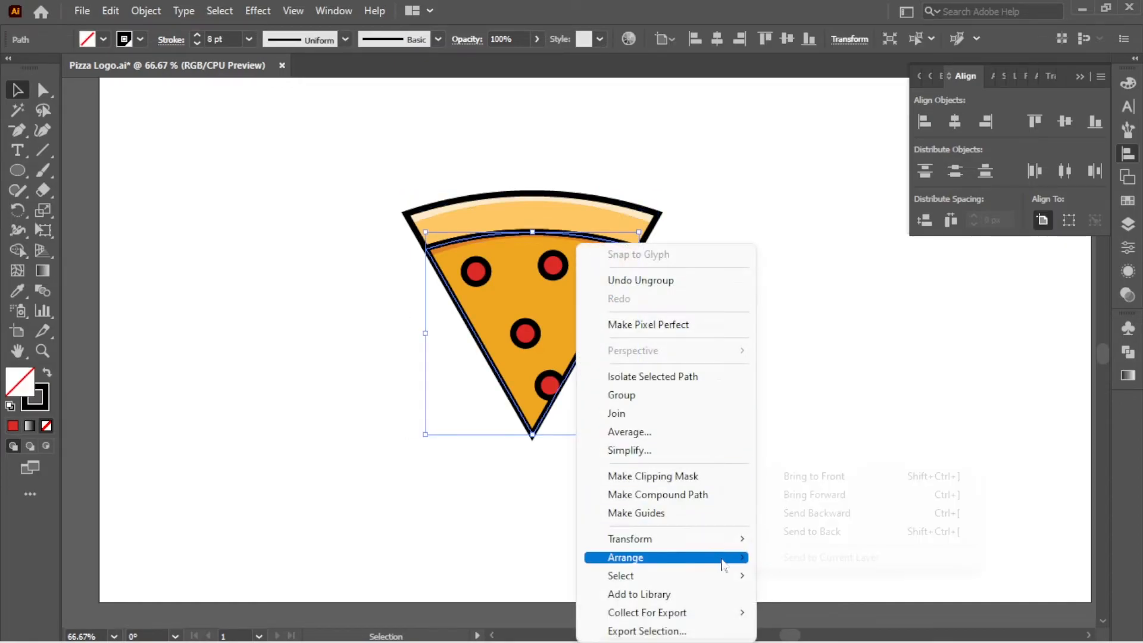
left_click(801, 474)
- Group all the pizza slice artwork, including its outlines and red circles
left_click_drag(702, 159, 337, 483)
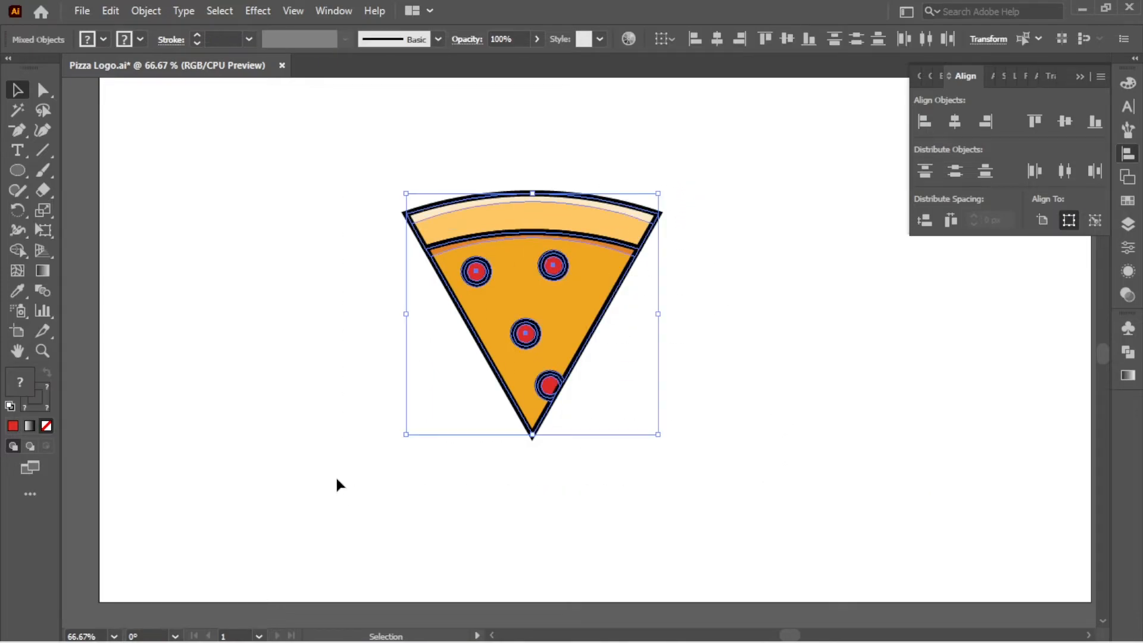
left_click(146, 11)
left_click(205, 99)
left_click(804, 210)
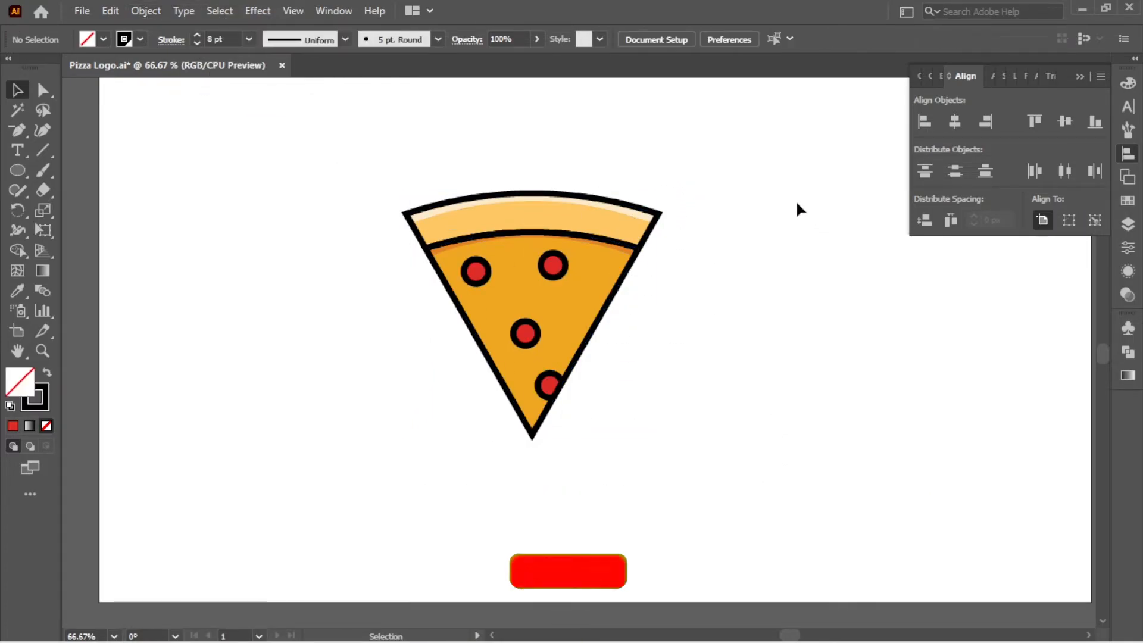
- Center the slice group horizontally and vertically on the artboard
left_click(530, 313)
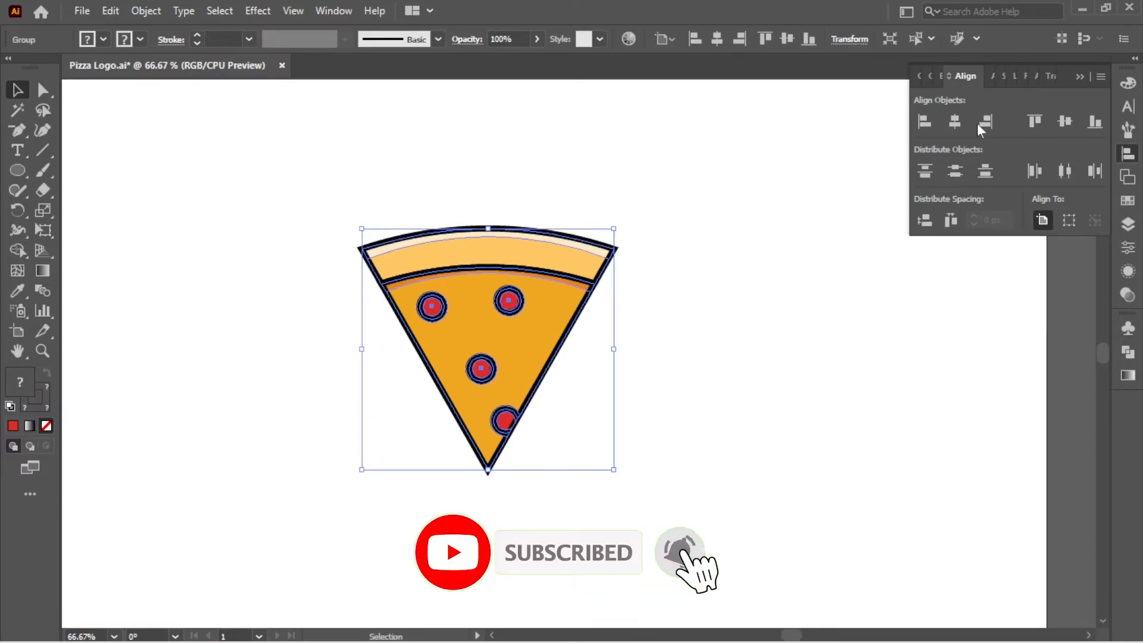
left_click(955, 121)
left_click(1065, 122)
- Move the slice toward the artboard's upper edge and create a radial repeat of it with 6 instances
left_click_drag(584, 284, 524, 137)
left_click(145, 11)
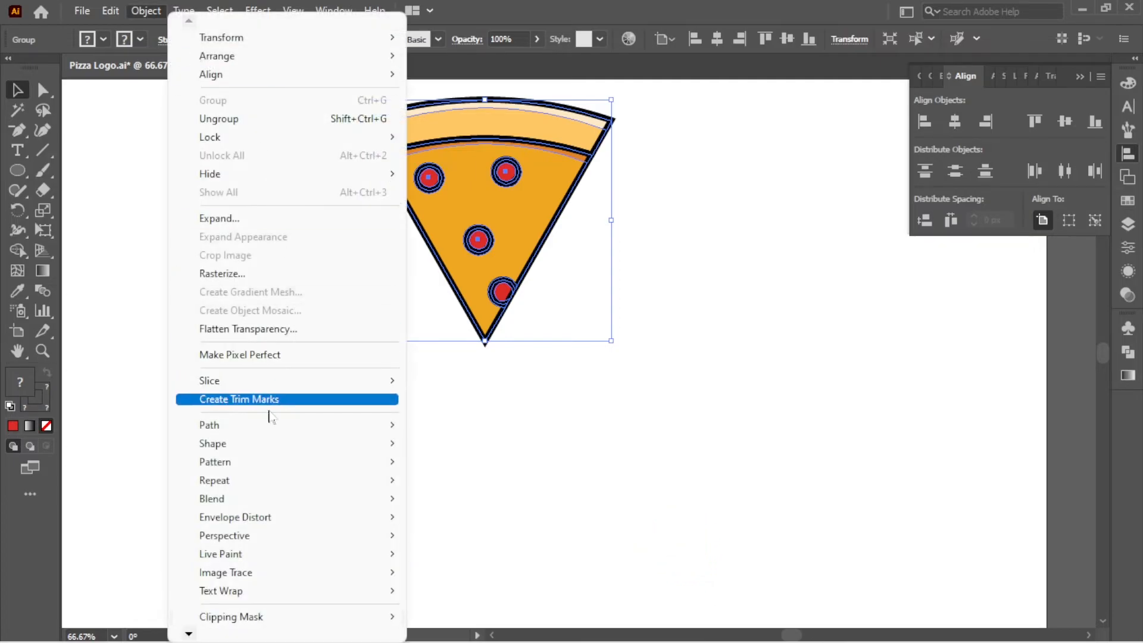
left_click(446, 481)
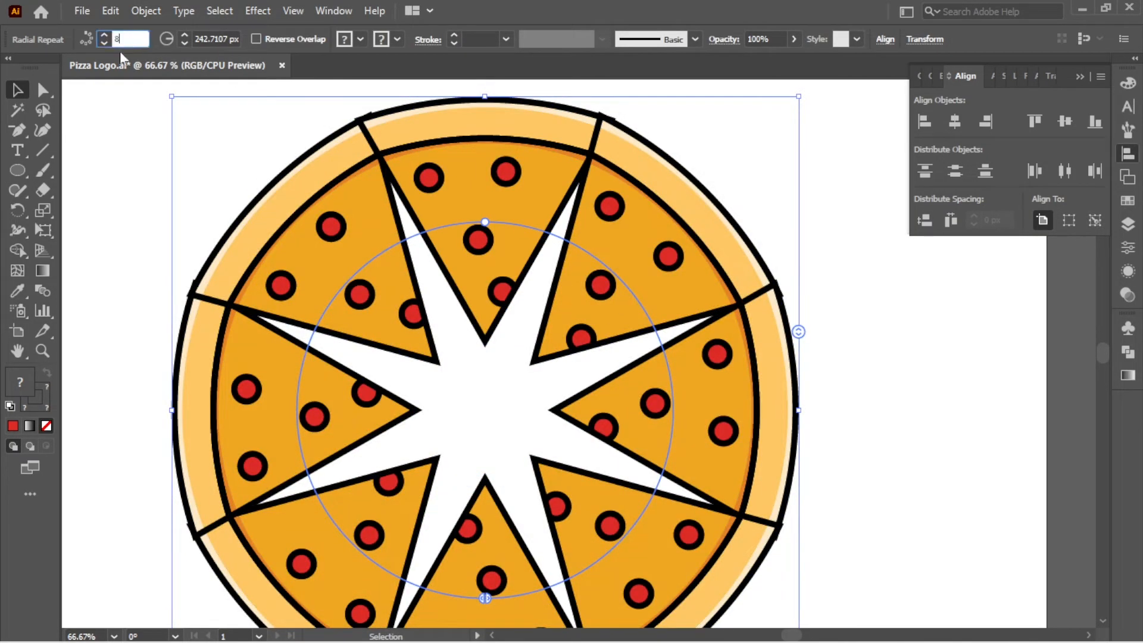
key("Down")
key("Down")
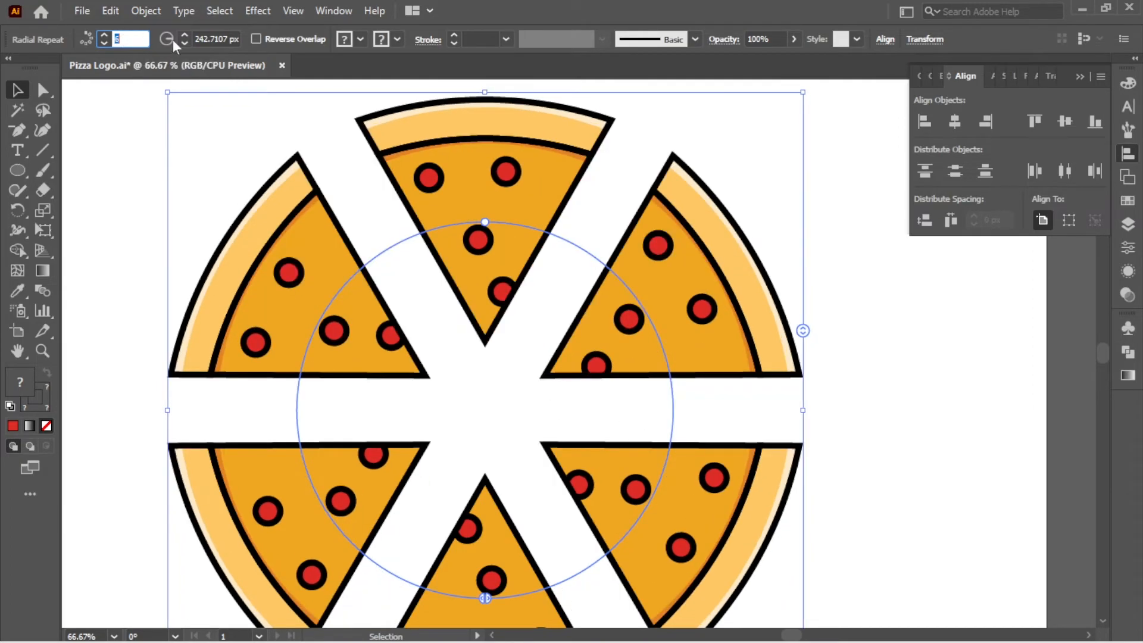
- Set the radius of the radial repeat to 157 px
left_click(200, 38)
type("190")
key("Return")
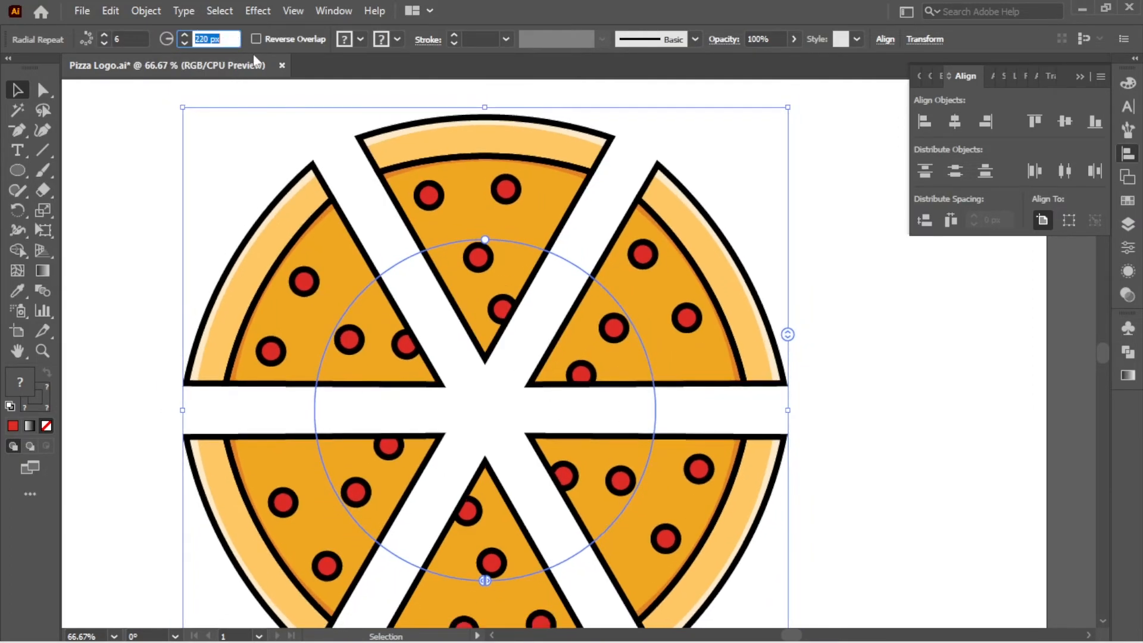
key("shift+Down")
key("shift+Down")
key("shift+Down")
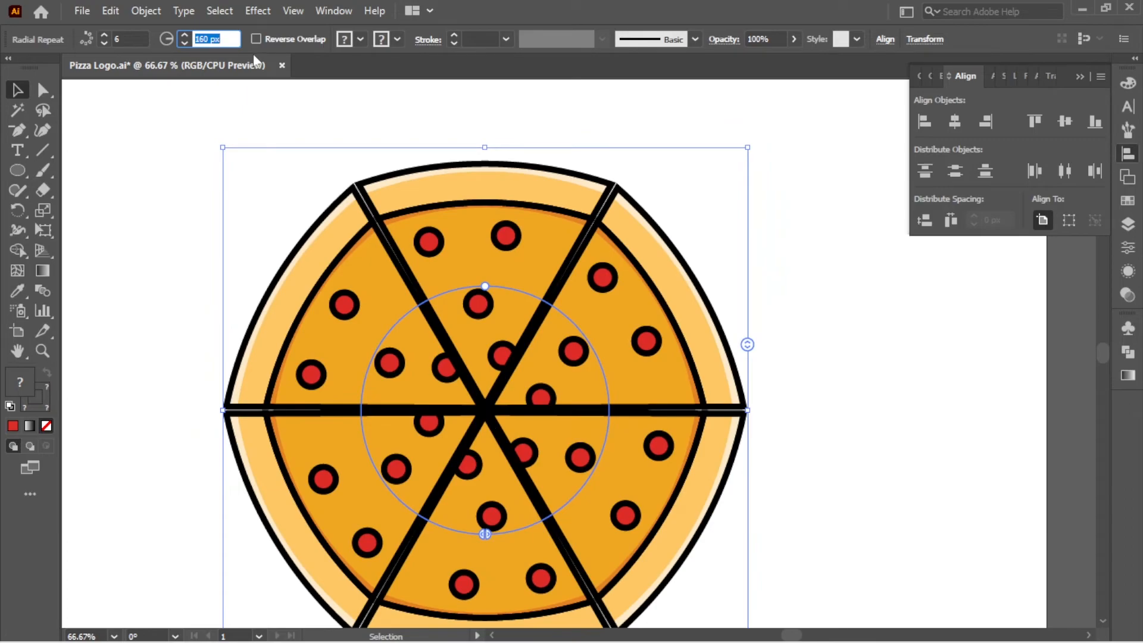
key("Down")
key("Down")
key("Down")
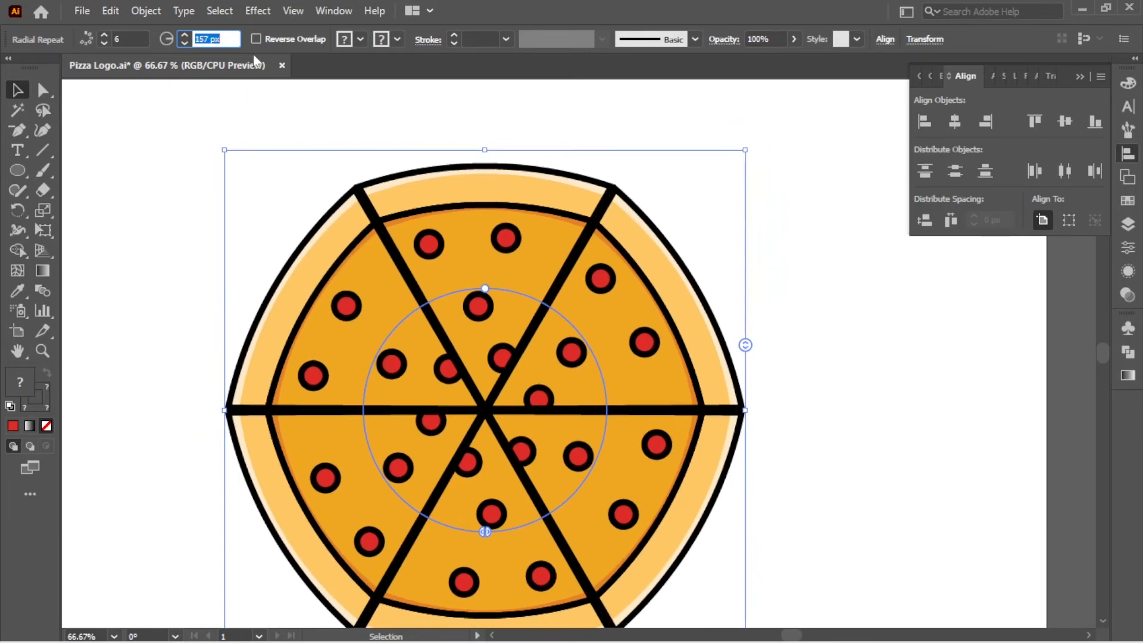
- Center the whole pizza horizontally and vertically on the artboard
left_click(816, 217)
left_click_drag(817, 189, 449, 403)
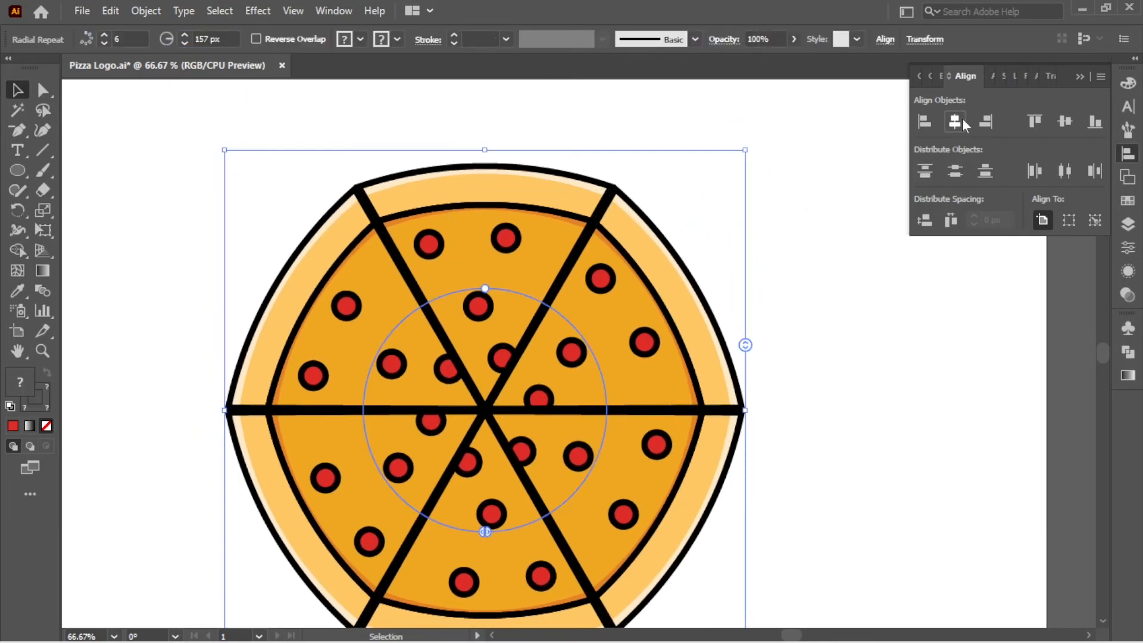
left_click(957, 122)
left_click(1066, 122)
left_click(883, 205)
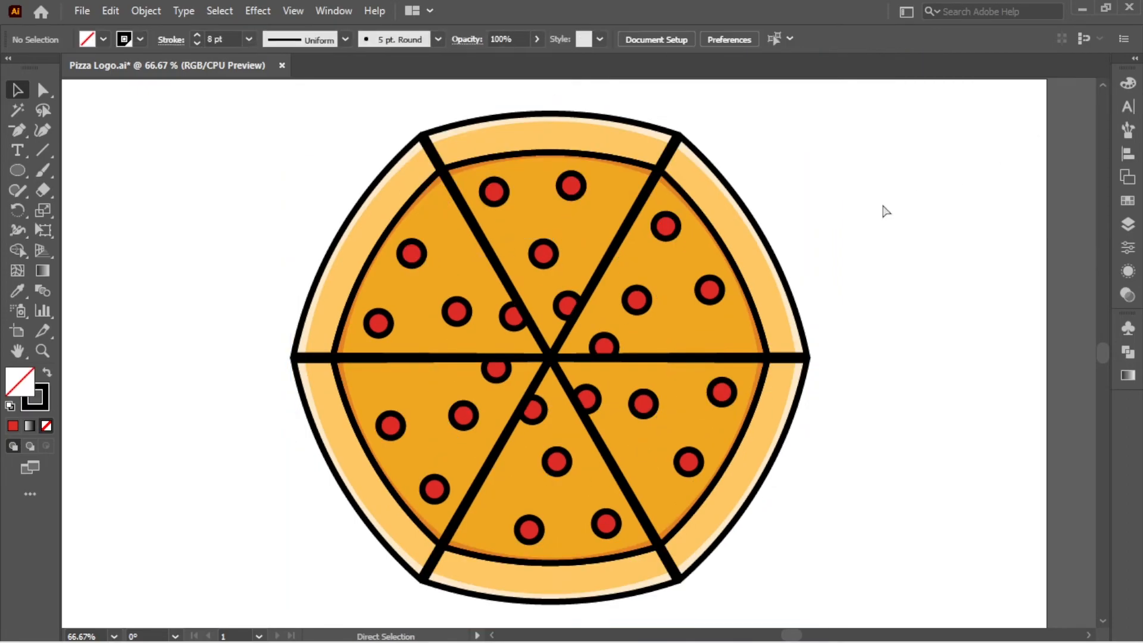
- Draw a rectangle covering the entire artboard and send it to the back, behind the pizza
key("ctrl+0")
left_click_drag(19, 169, 59, 168)
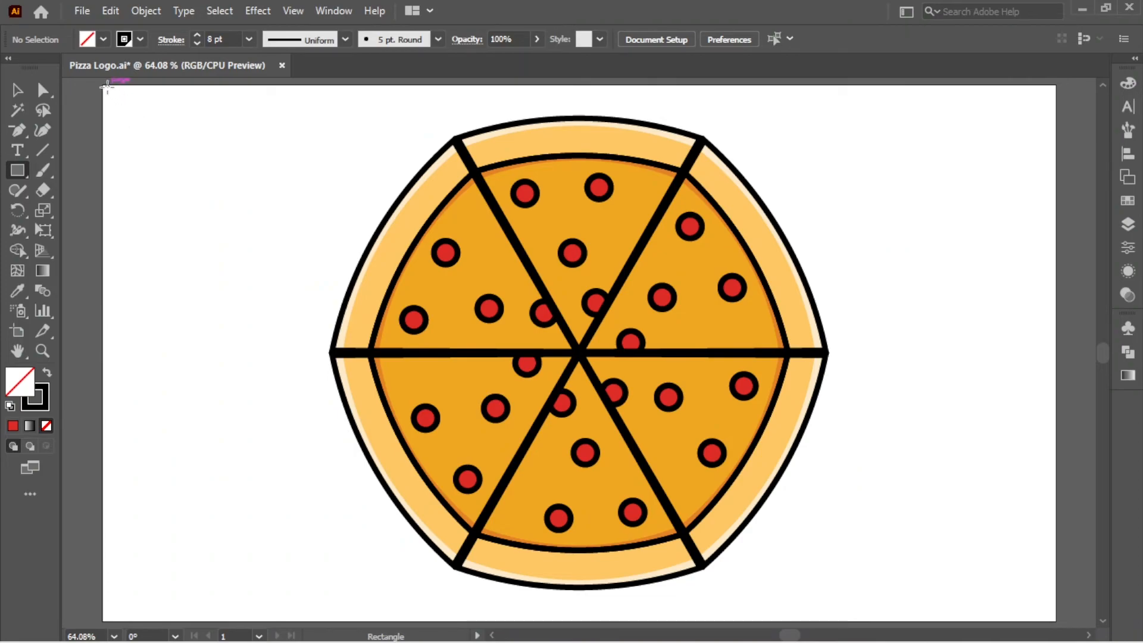
left_click_drag(104, 85, 1055, 620)
key("v")
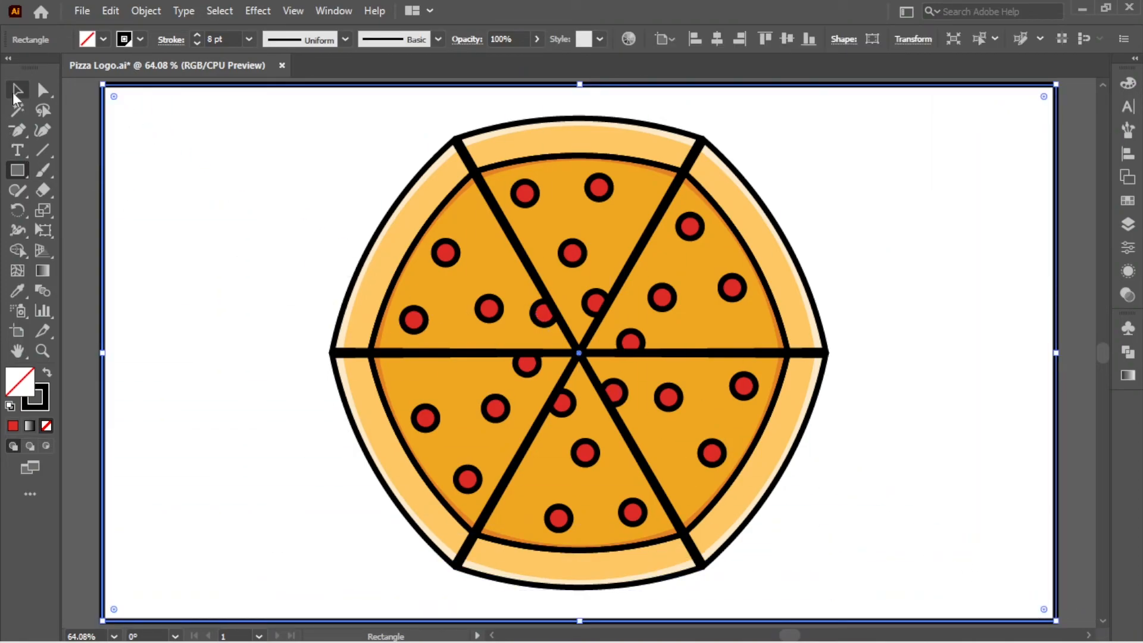
right_click(189, 139)
mouse_move(238, 444)
left_click(458, 505)
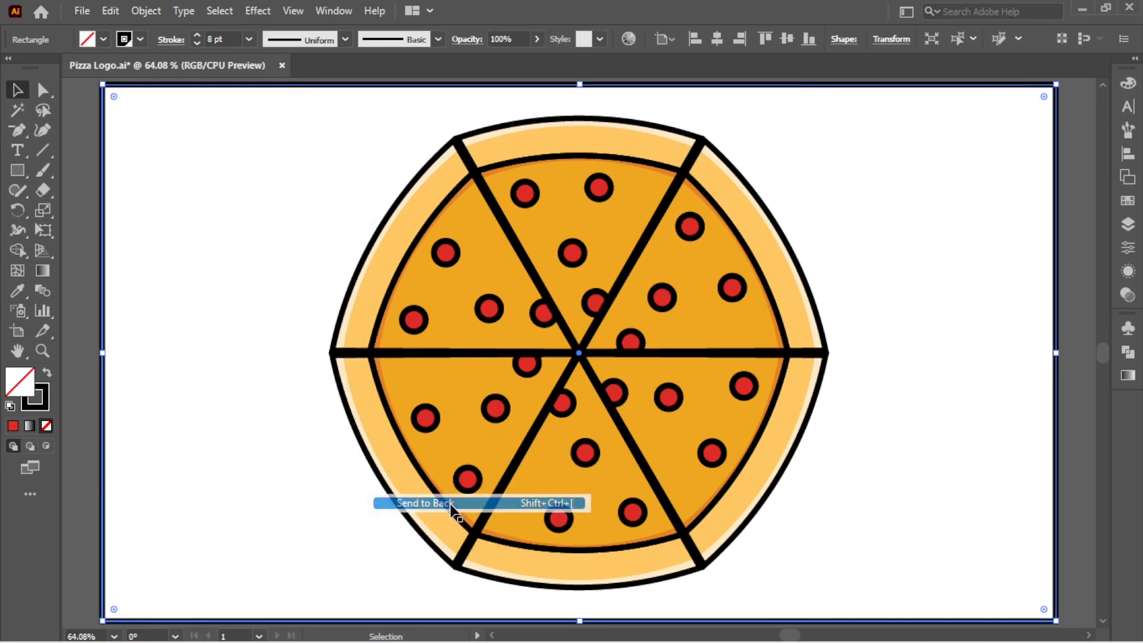
- Remove the background rectangle's stroke and fill it with the same red swatch as the pepperoni
left_click(123, 39)
left_click(10, 70)
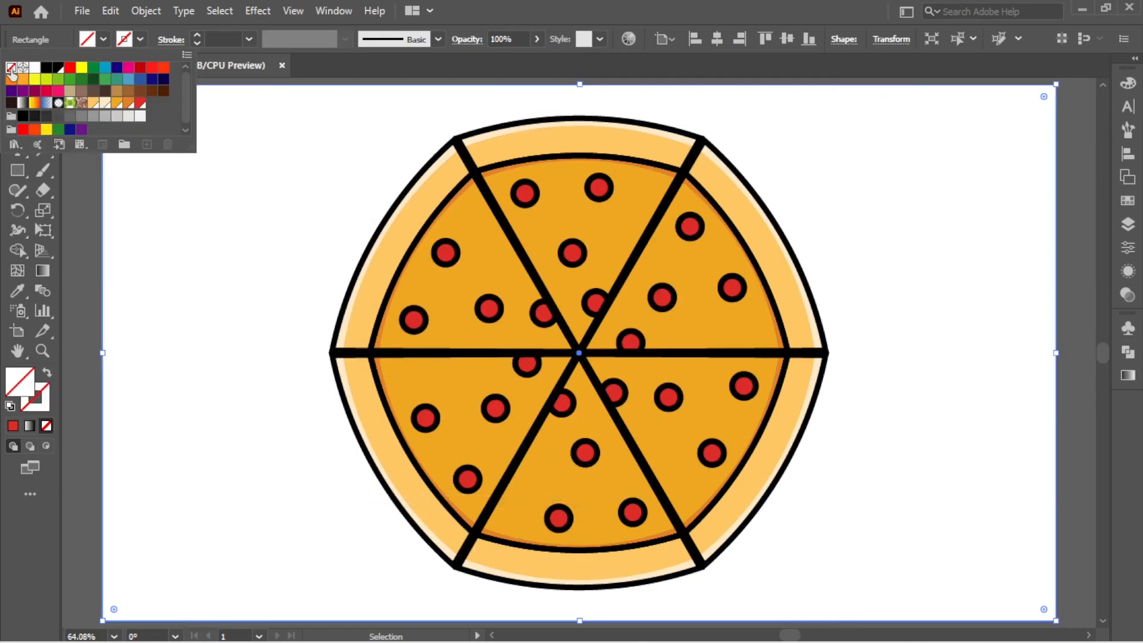
left_click(102, 39)
left_click(142, 109)
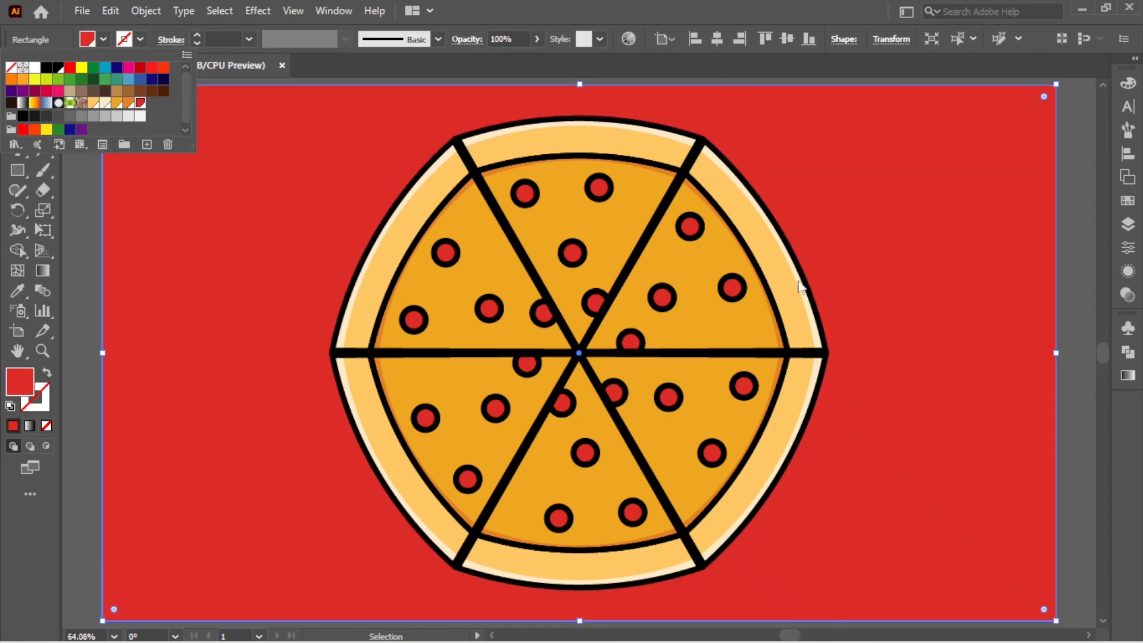
left_click(456, 170)
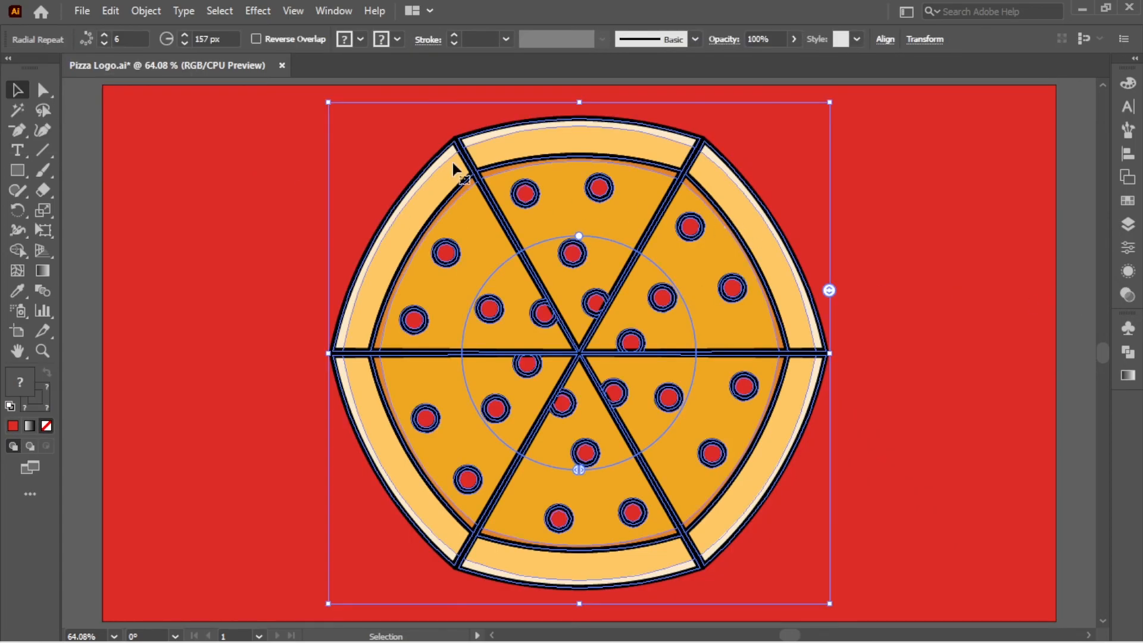
left_click(1085, 157)
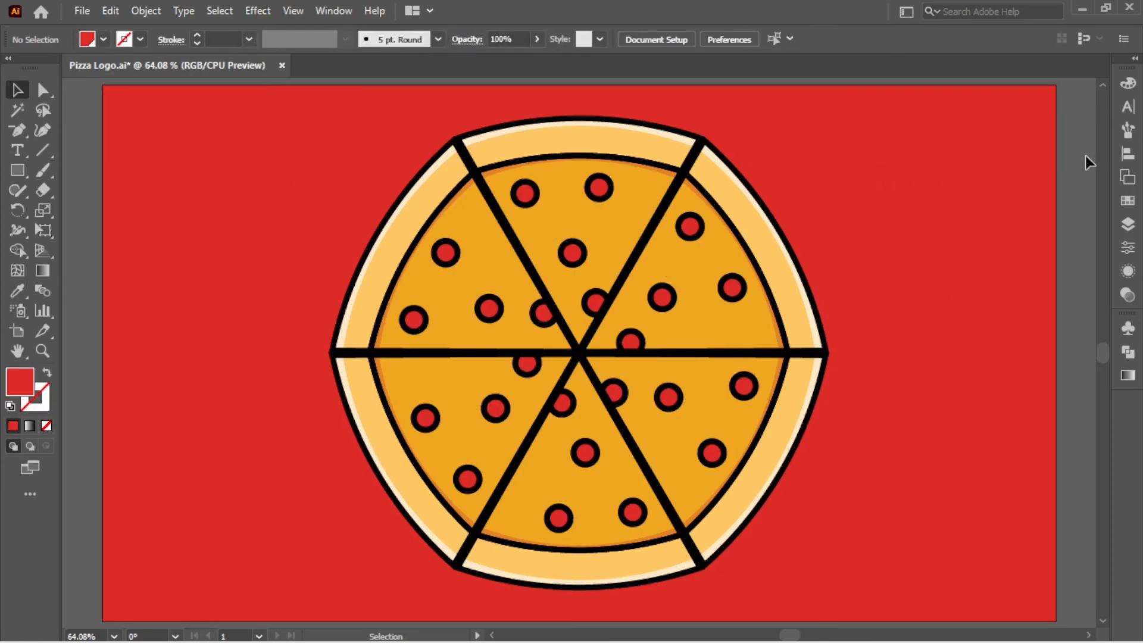